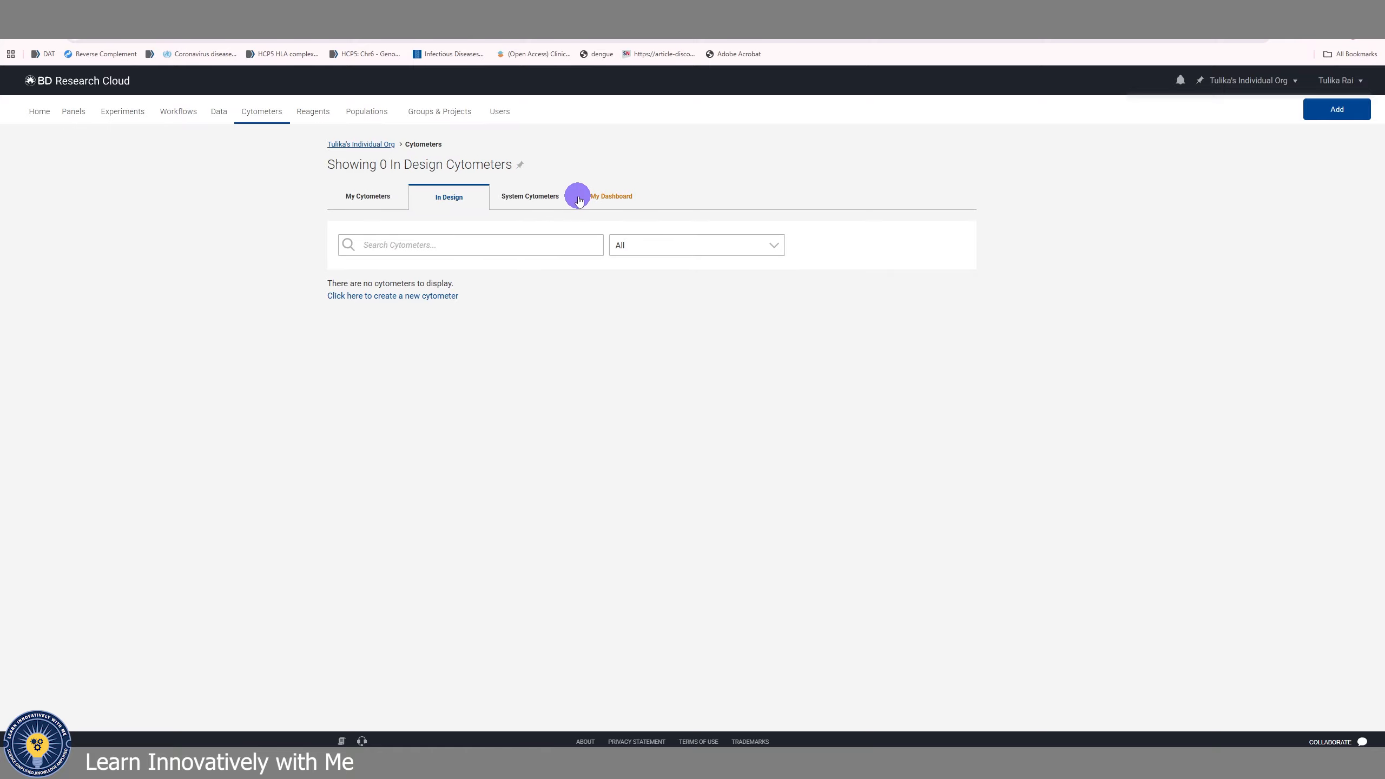
# Browse the catalogue of system cytometers available in the organization
pyautogui.click(543, 197)
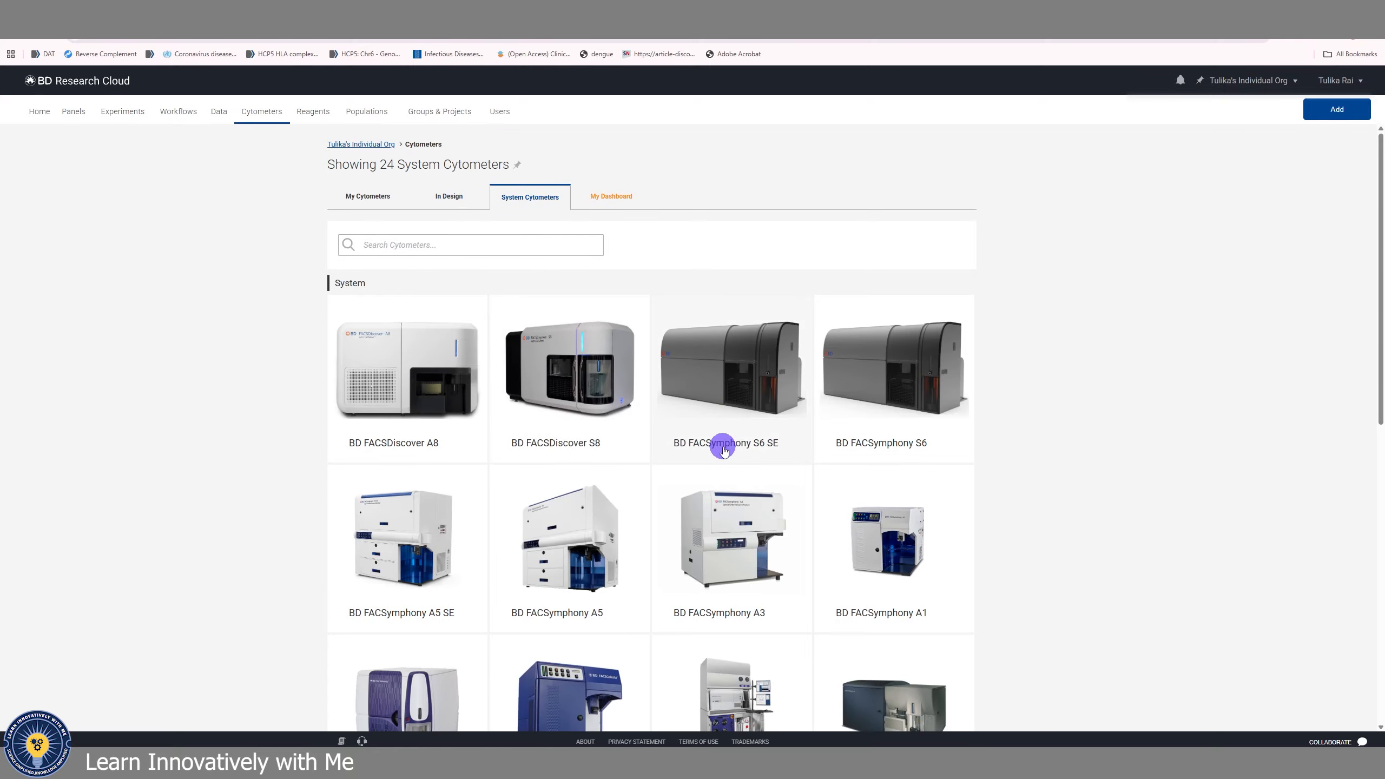
pyautogui.scroll(-4, 586, 458)
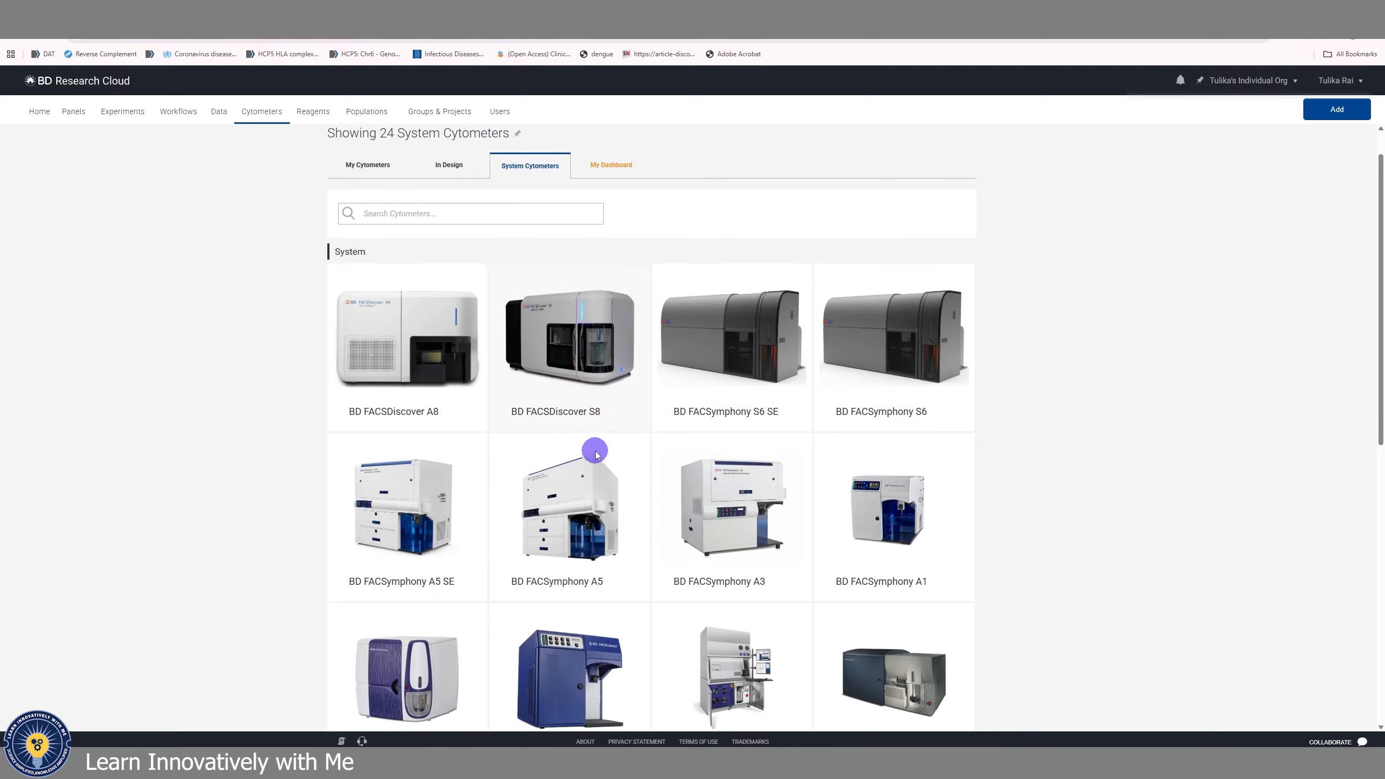
pyautogui.scroll(4, 552, 427)
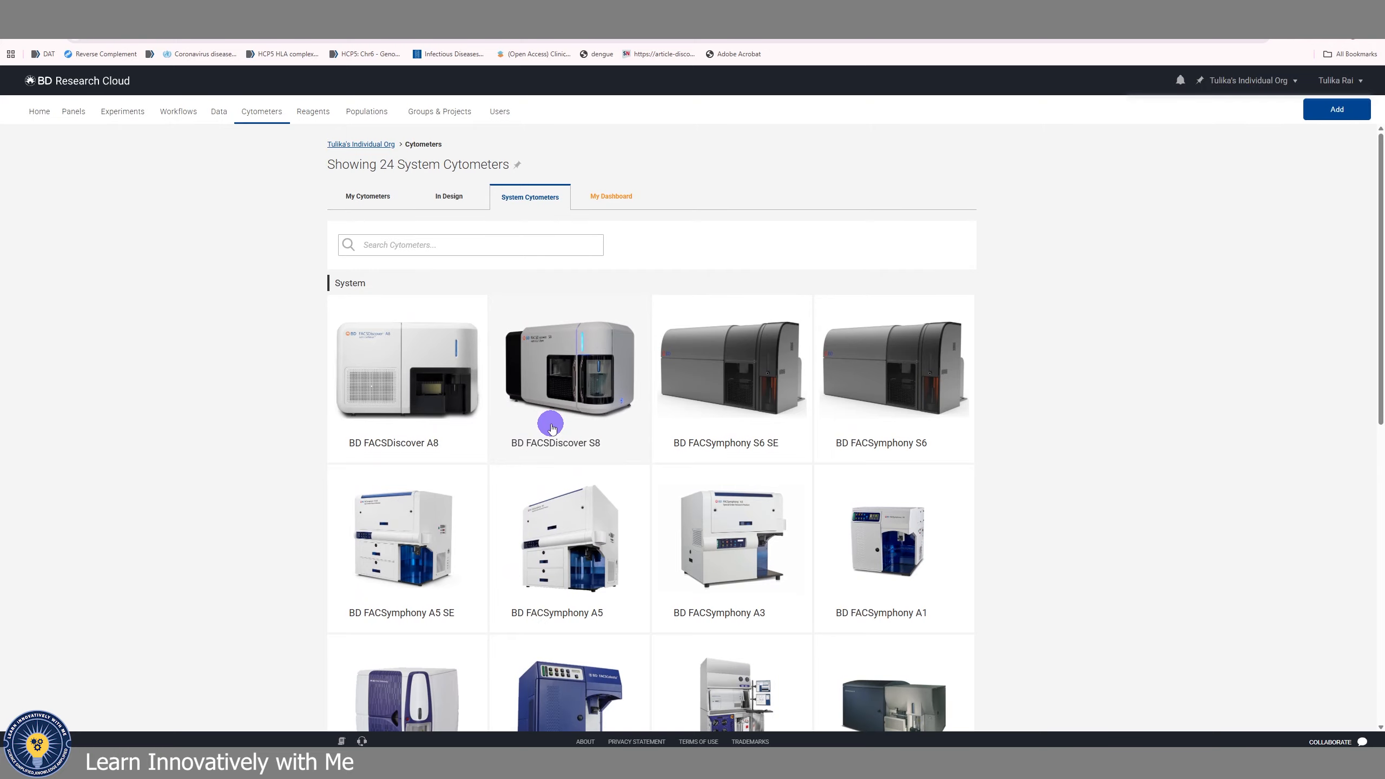
# Start adding a new cytometer from the in-design cytometers list
pyautogui.click(444, 198)
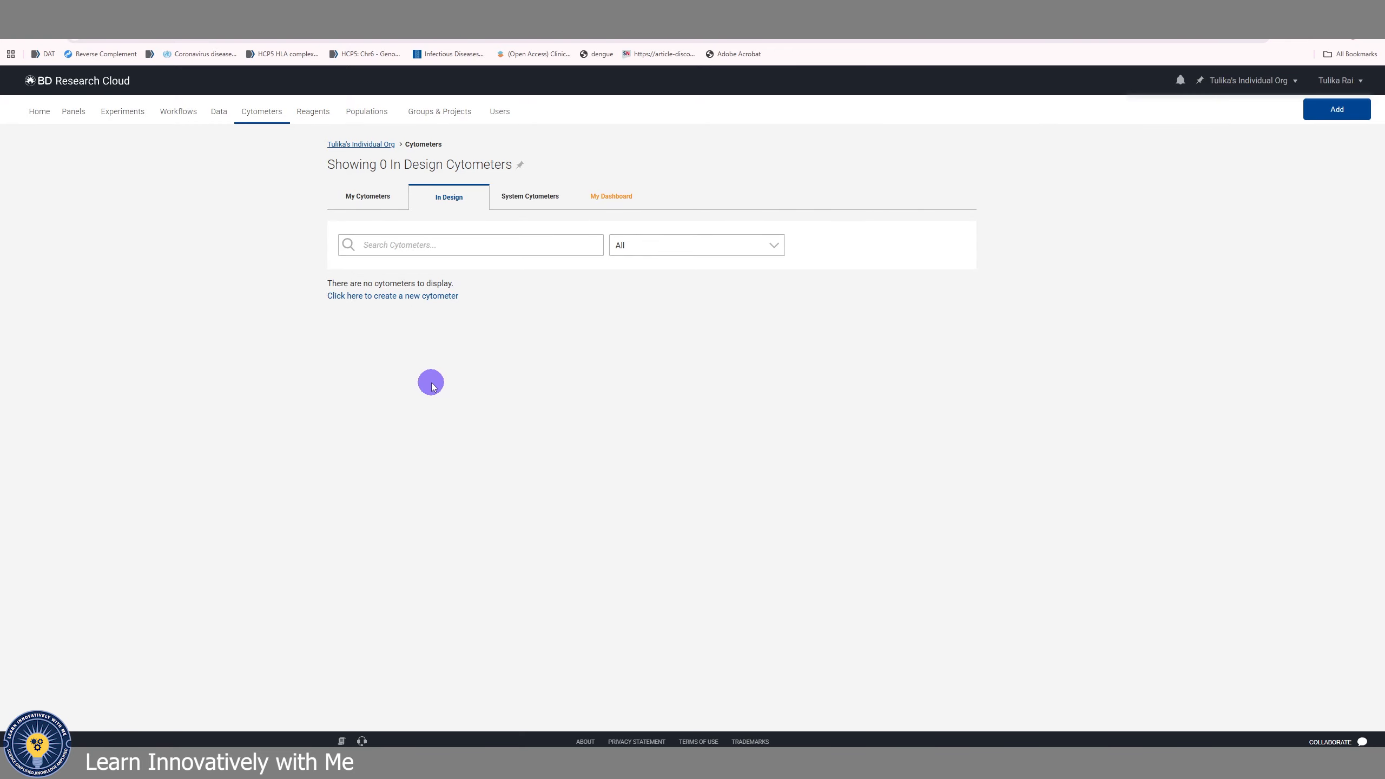
pyautogui.click(386, 300)
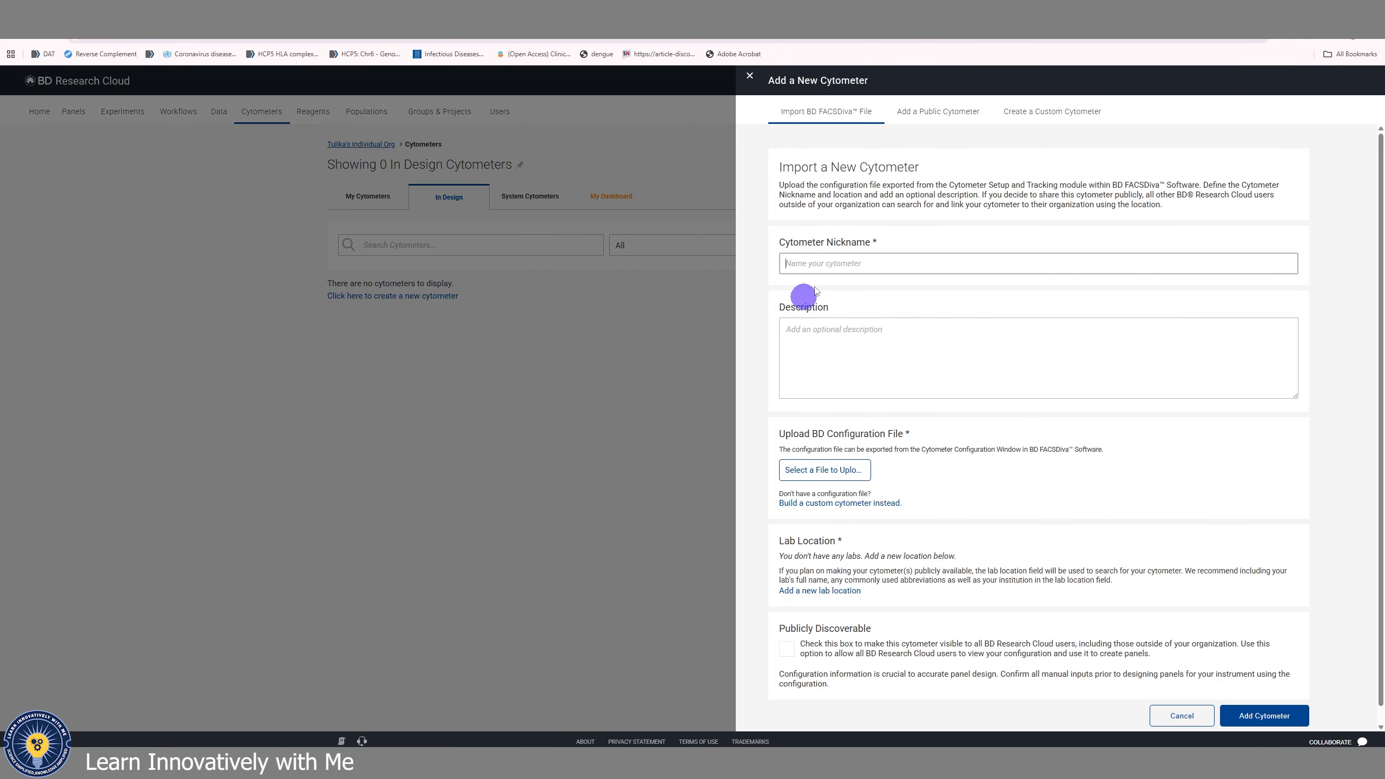
pyautogui.click(860, 266)
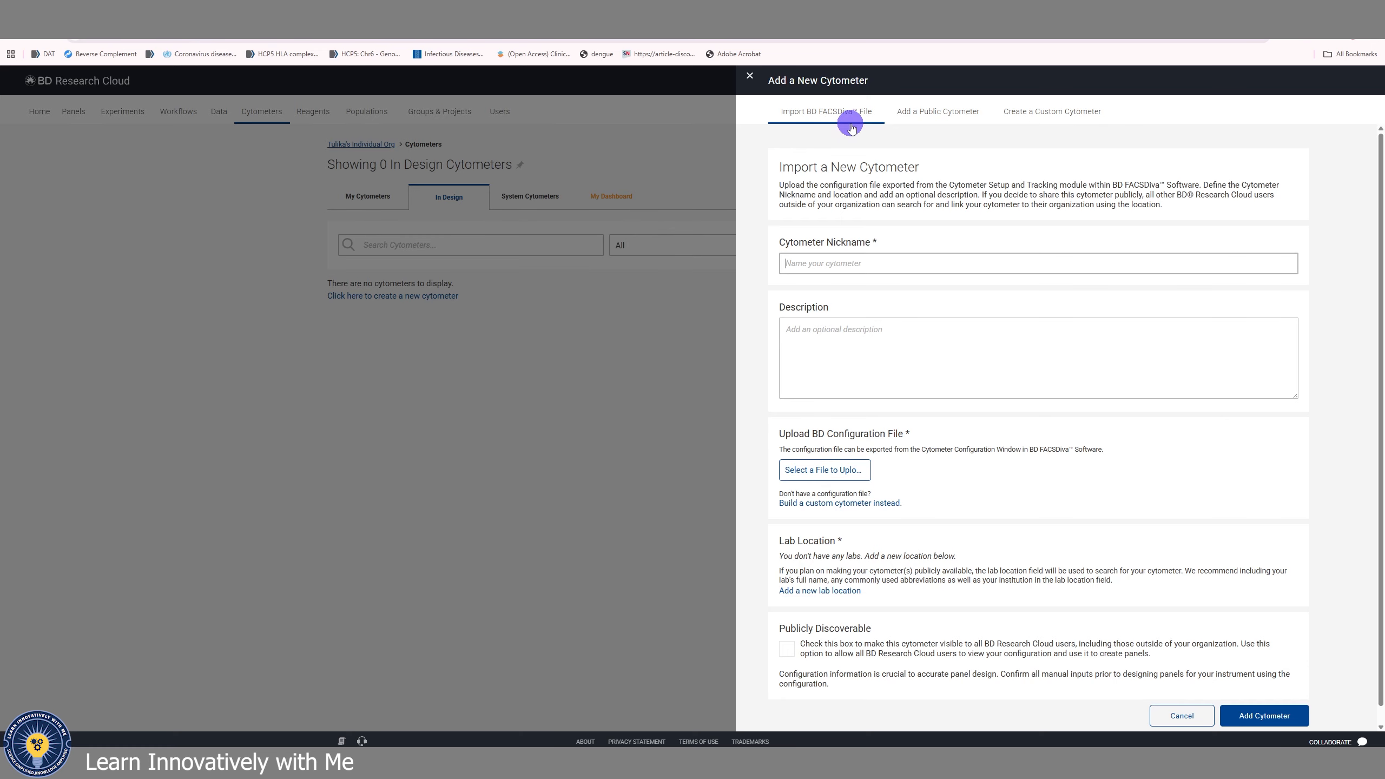
# Search the public cytometers for CYTOFLEX, choose Cytoflex LX miracle berry, and link its Miracle berry cytometer
pyautogui.click(958, 112)
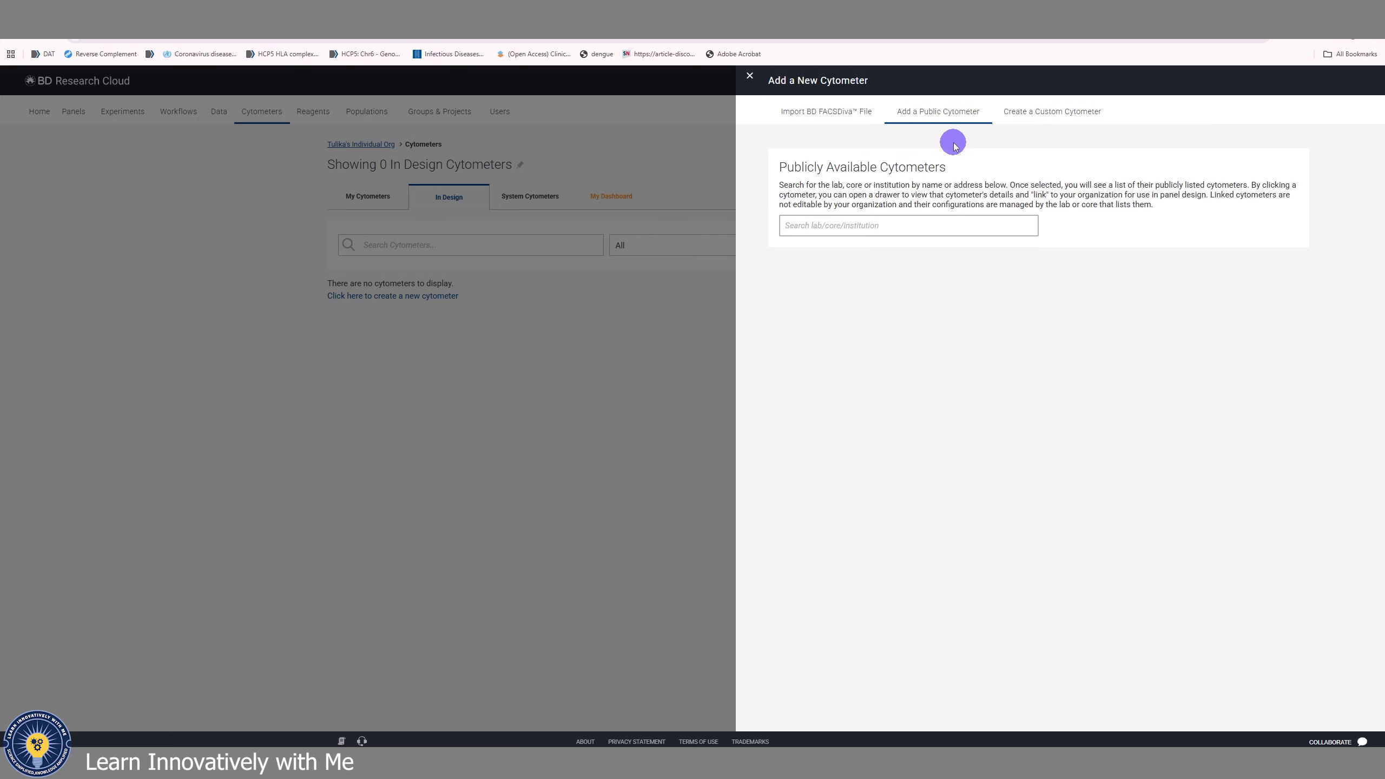
pyautogui.click(871, 224)
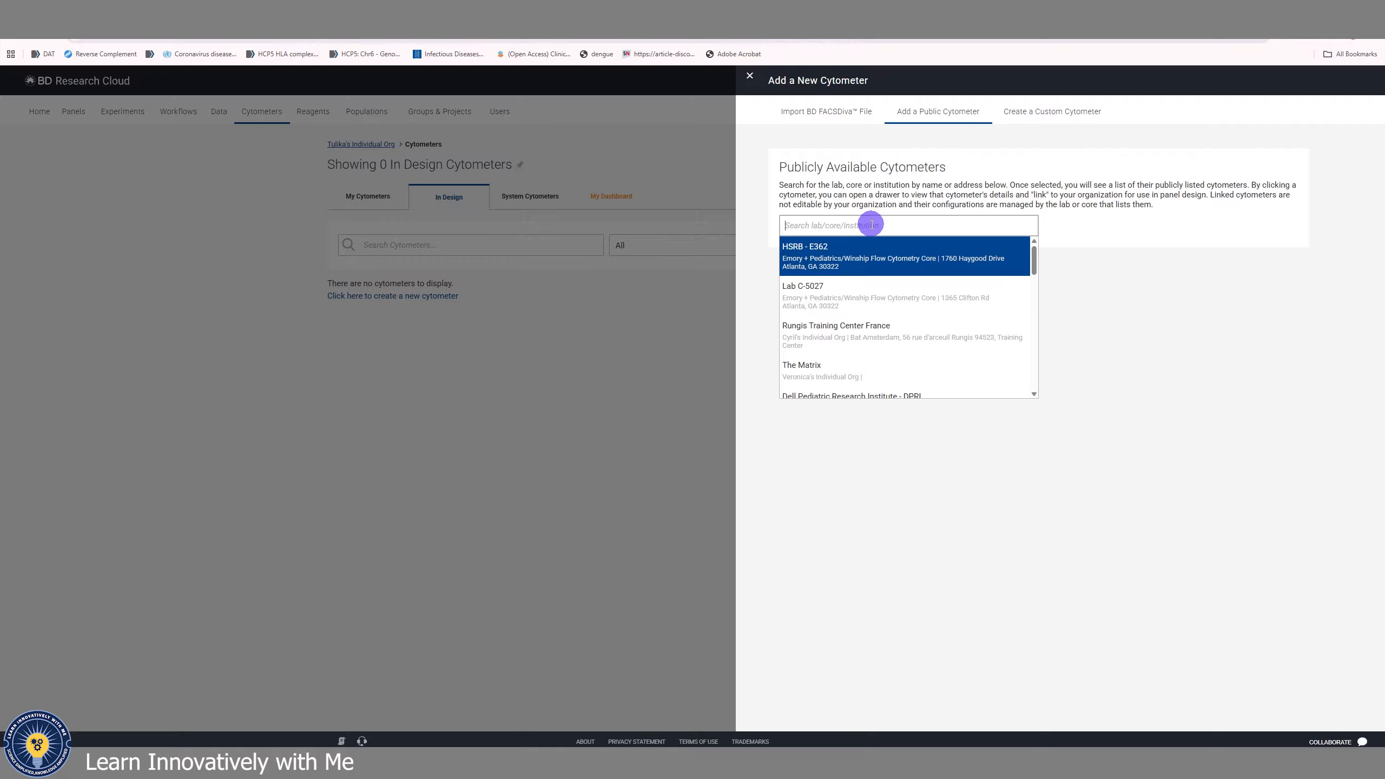
pyautogui.write('CYTOFLEX')
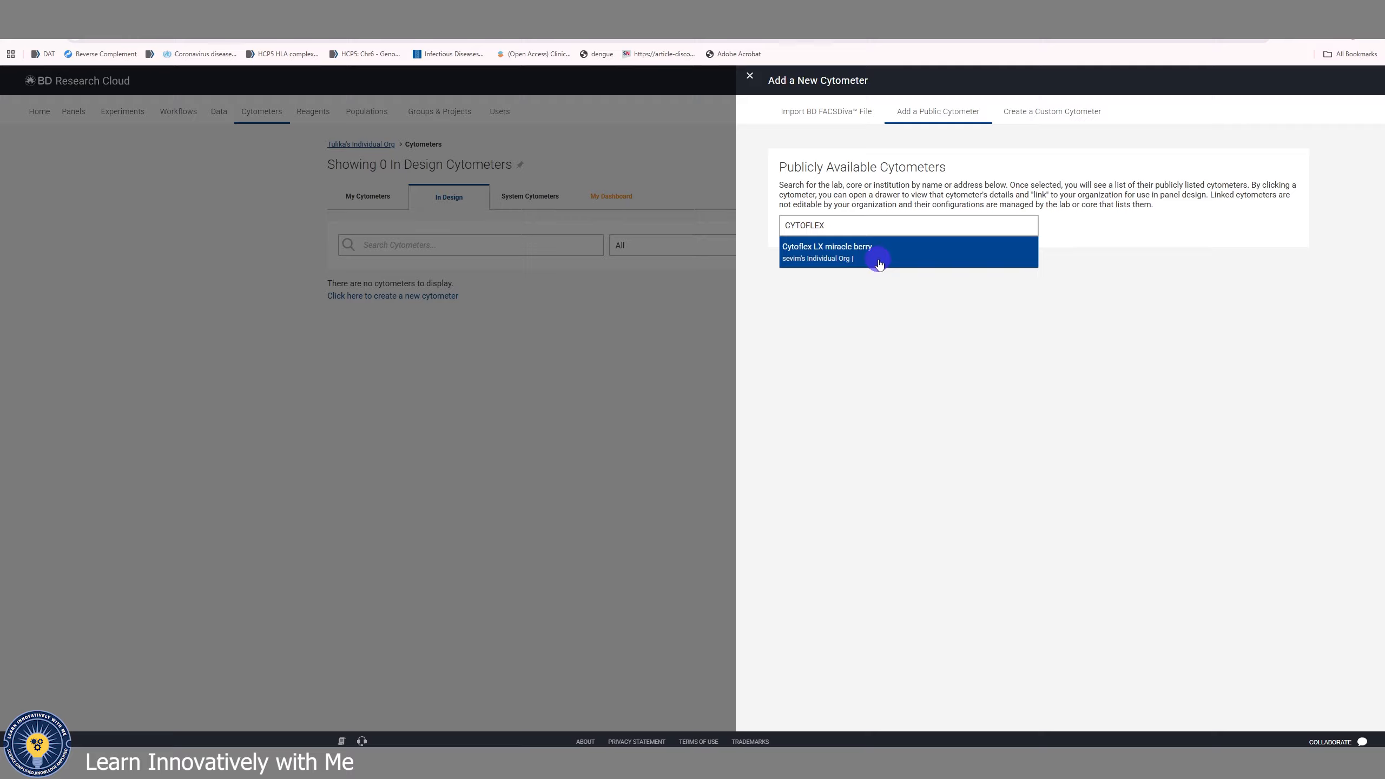
pyautogui.click(879, 264)
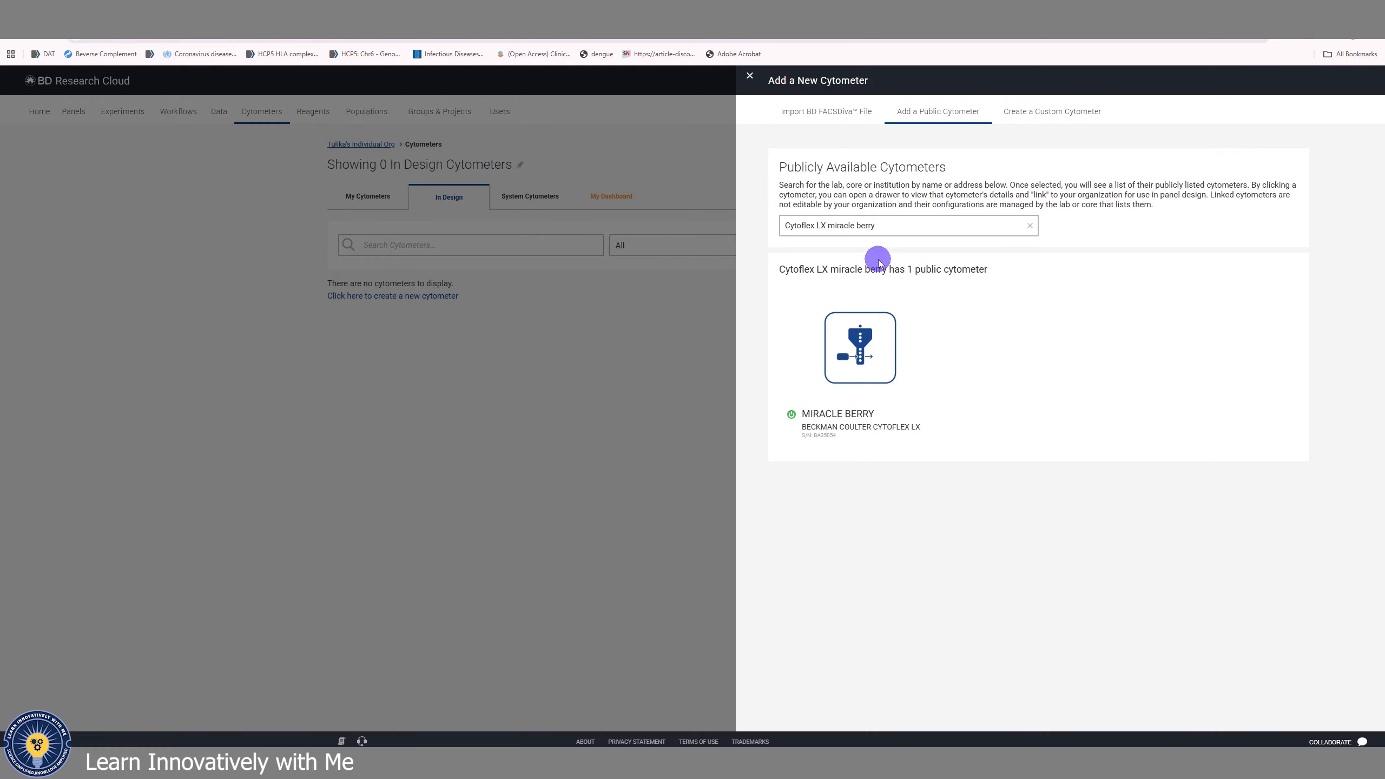
pyautogui.click(918, 331)
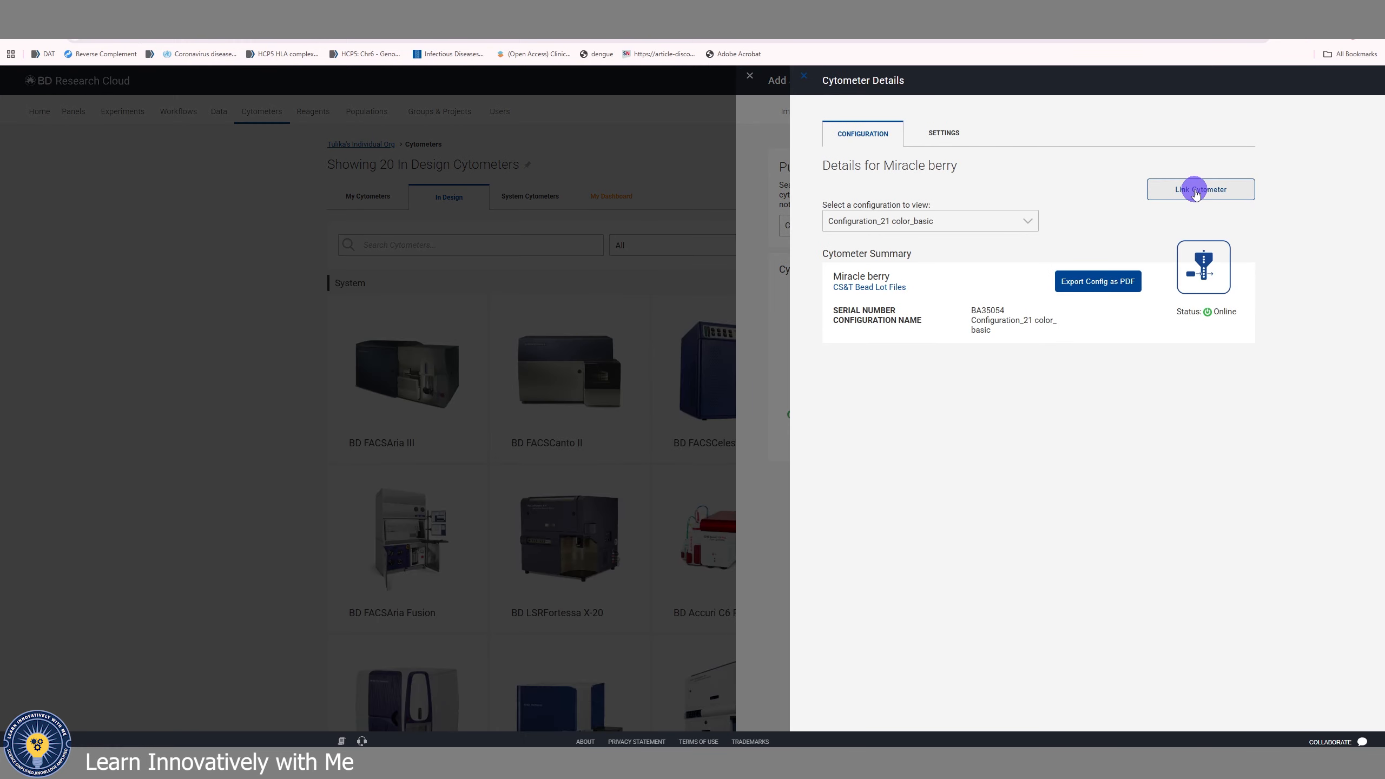
pyautogui.click(1195, 191)
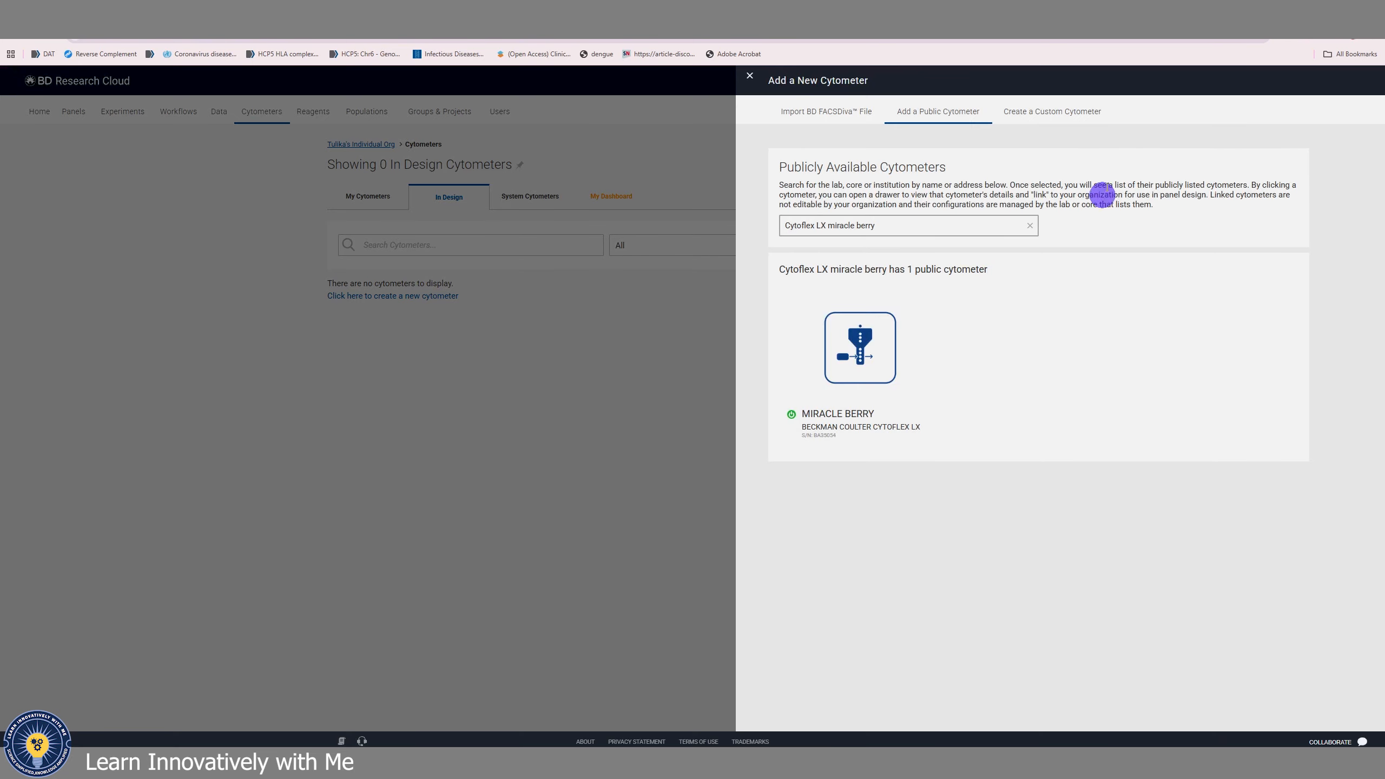
# Open the custom cytometer form, and on the Beckman Coulter website go to the Flow Cytometry instruments page
pyautogui.click(1056, 115)
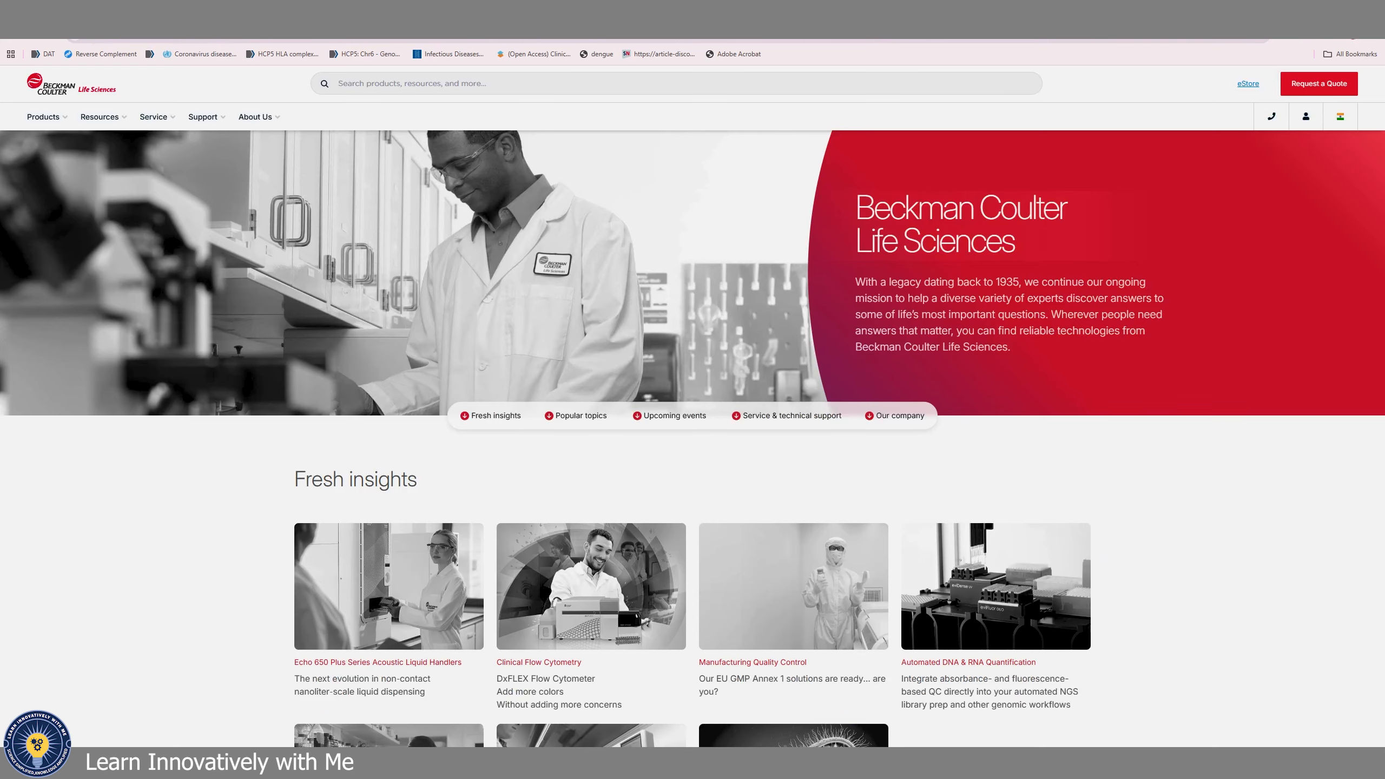
pyautogui.click(52, 116)
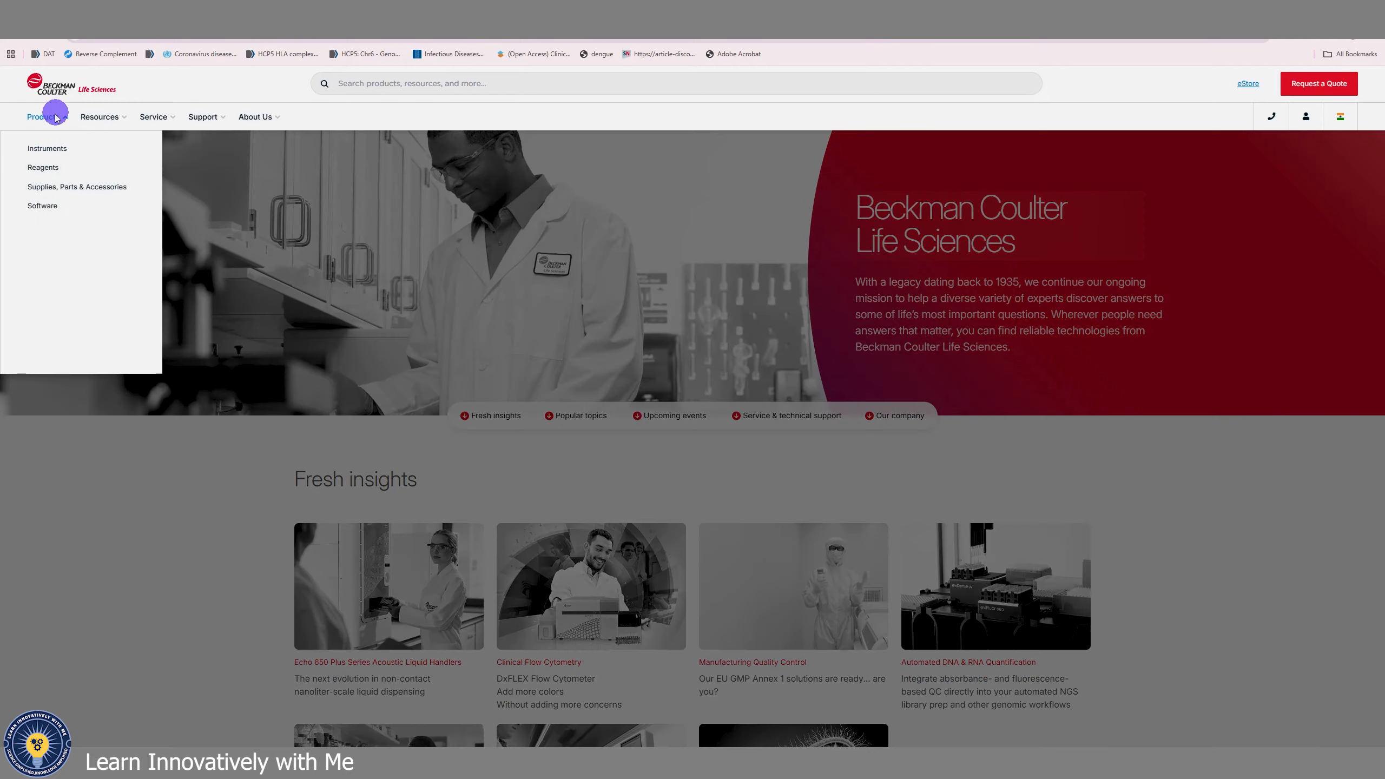
pyautogui.moveTo(58, 156)
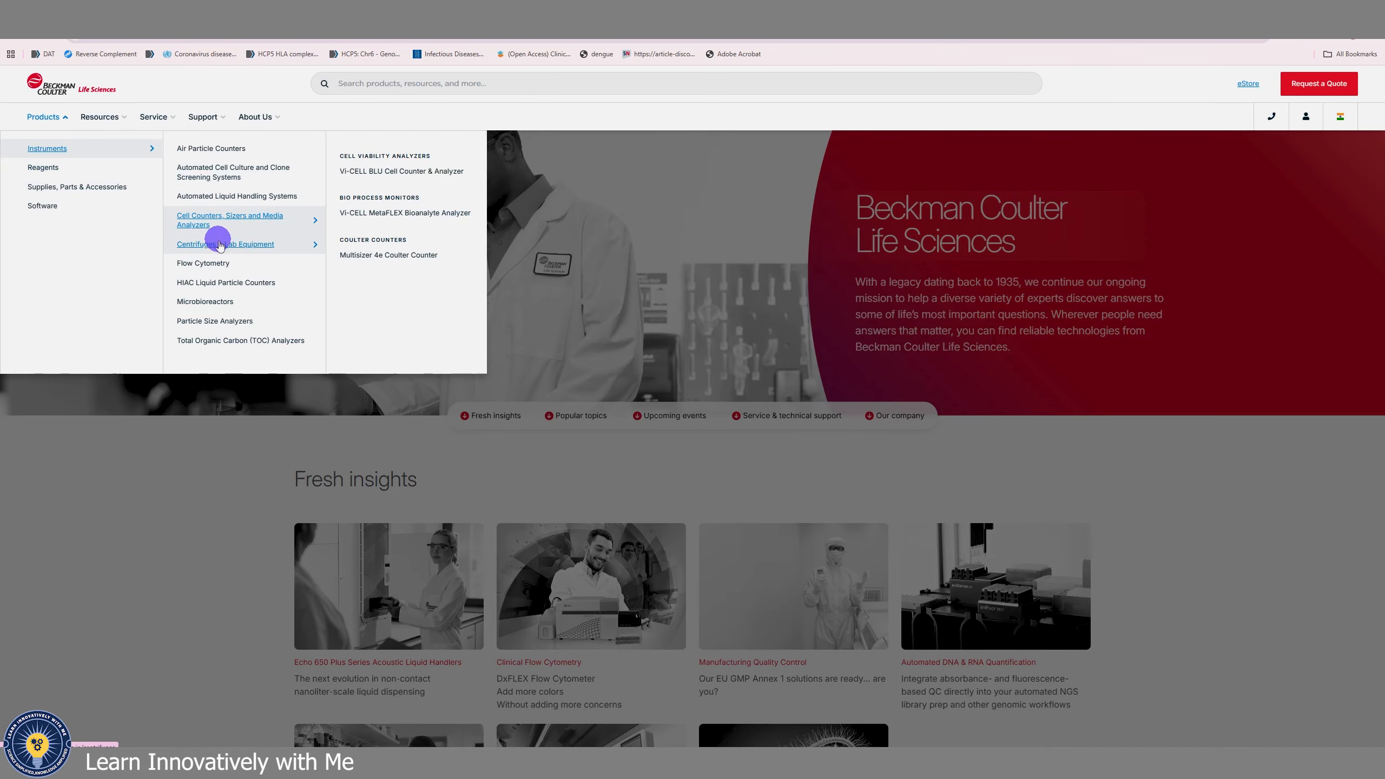
pyautogui.click(222, 264)
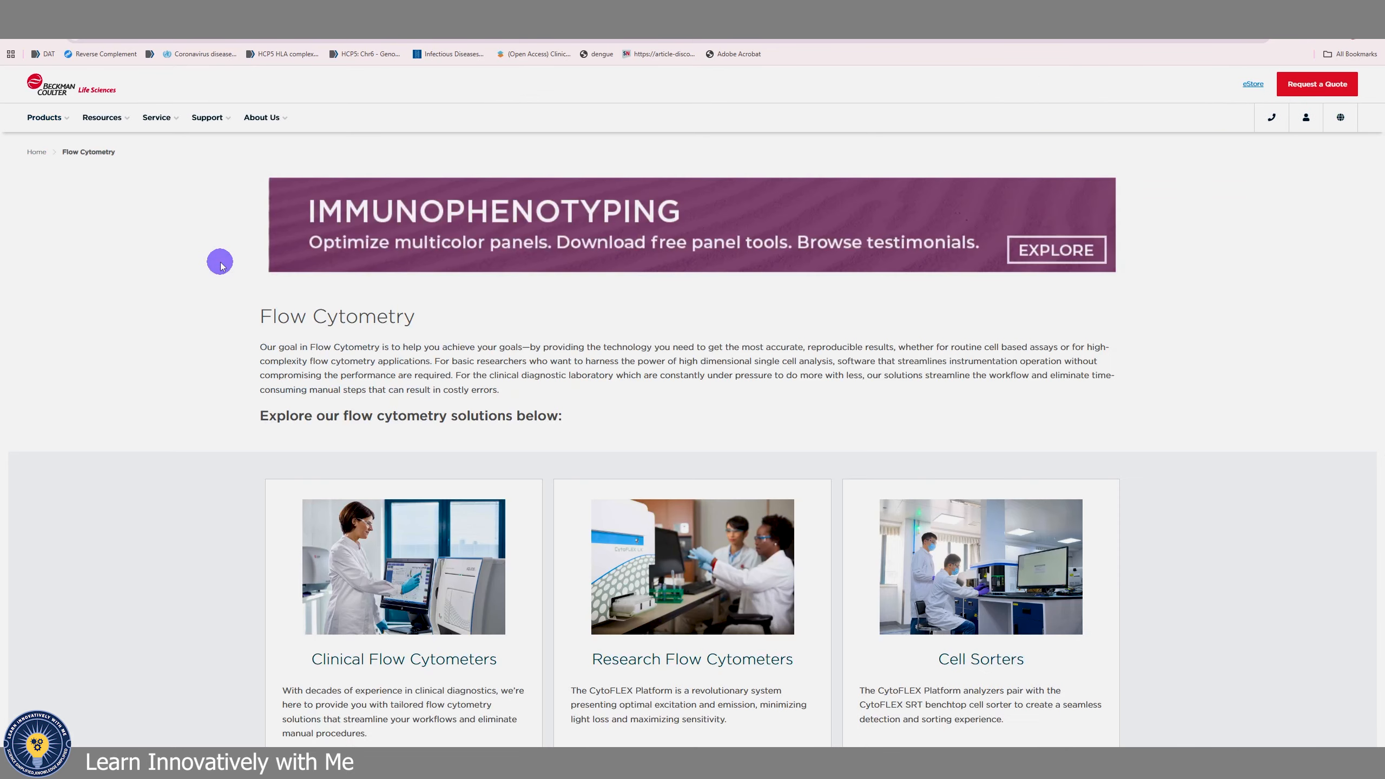
# Open the CytoFLEX Flow Cytometer product page from the Research Flow Cytometers category
pyautogui.scroll(-2, 668, 310)
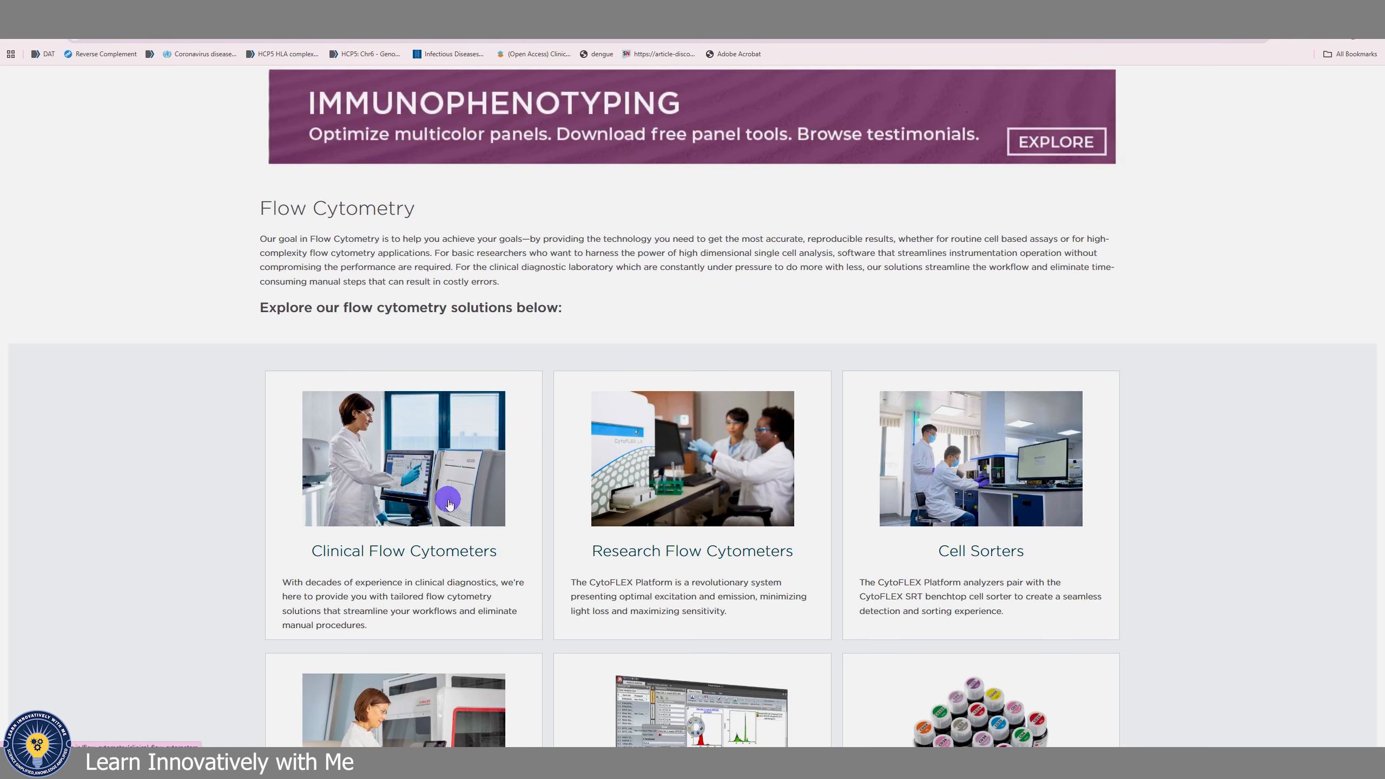
pyautogui.scroll(-3, 981, 426)
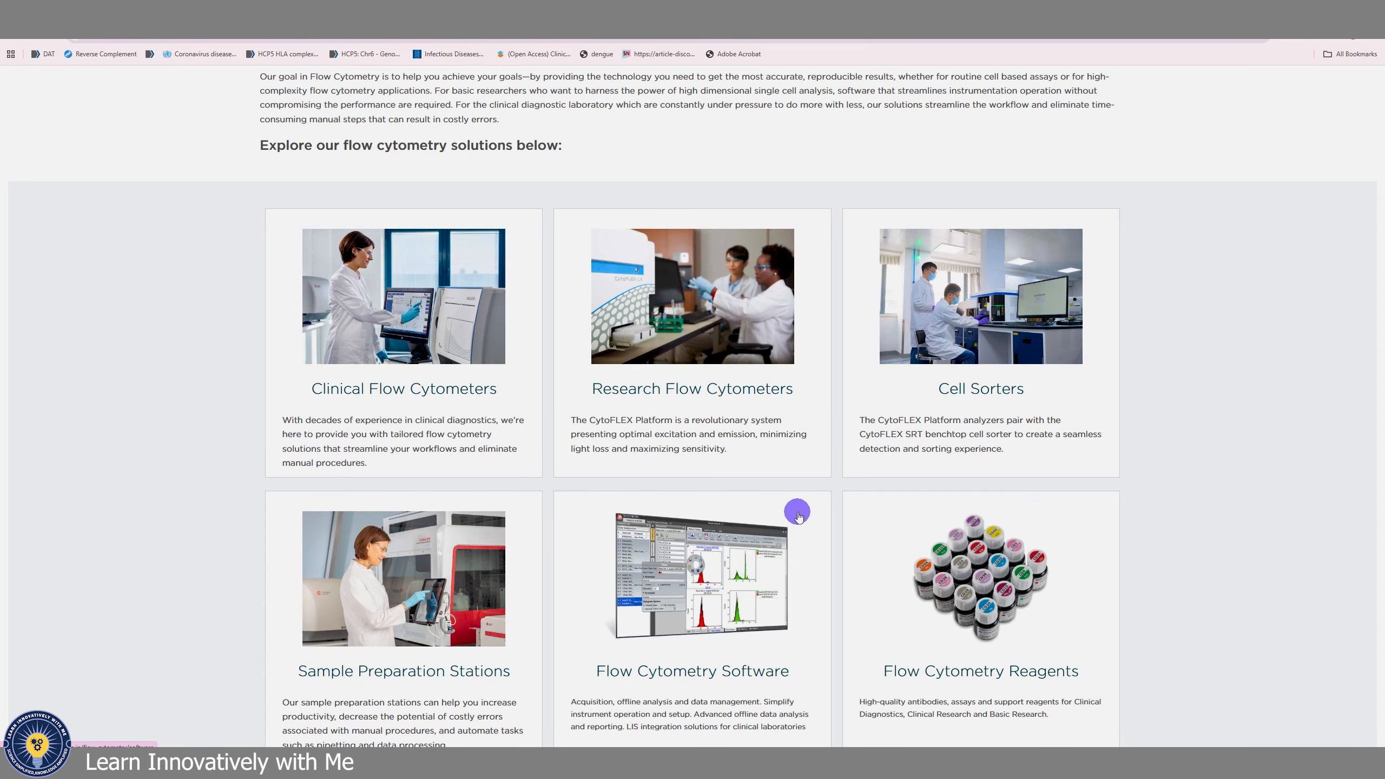
pyautogui.click(732, 397)
pyautogui.scroll(-3, 741, 458)
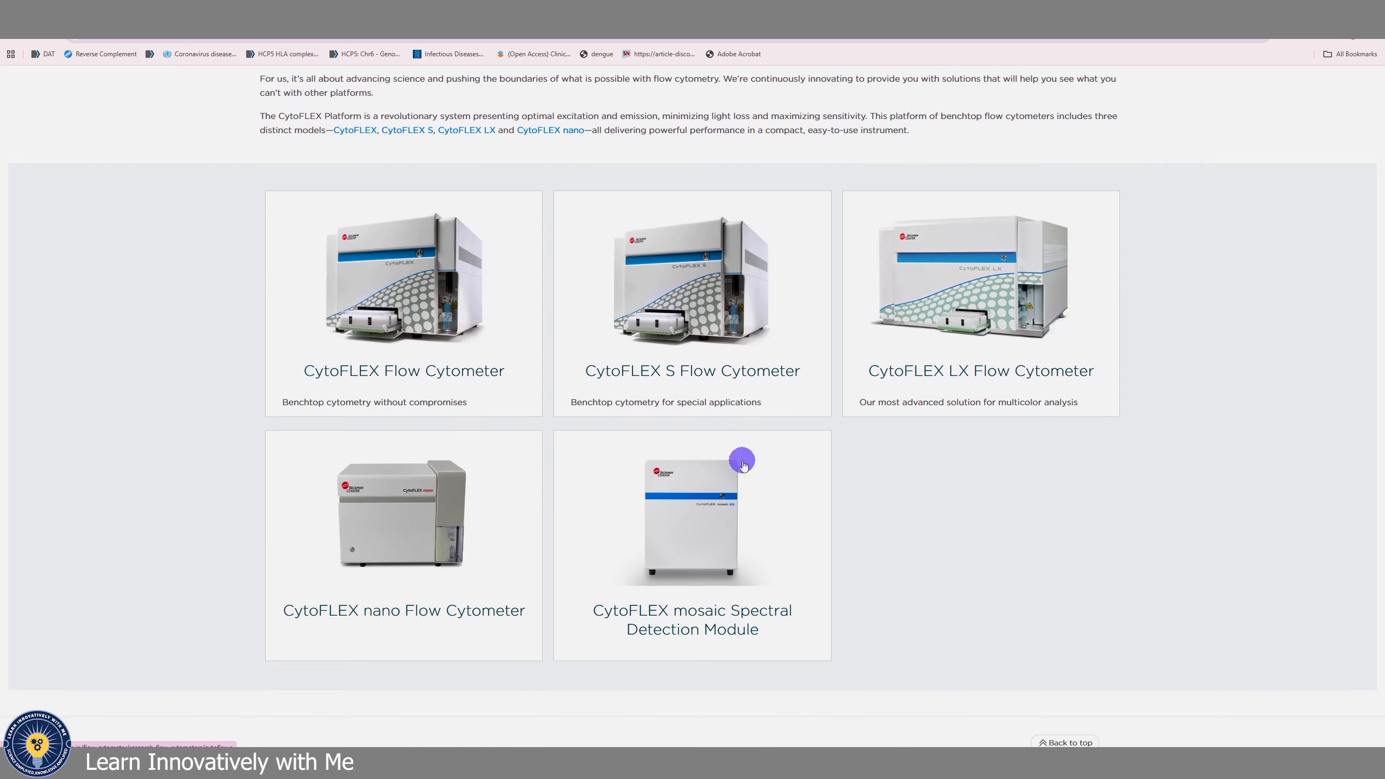
pyautogui.scroll(-1, 410, 329)
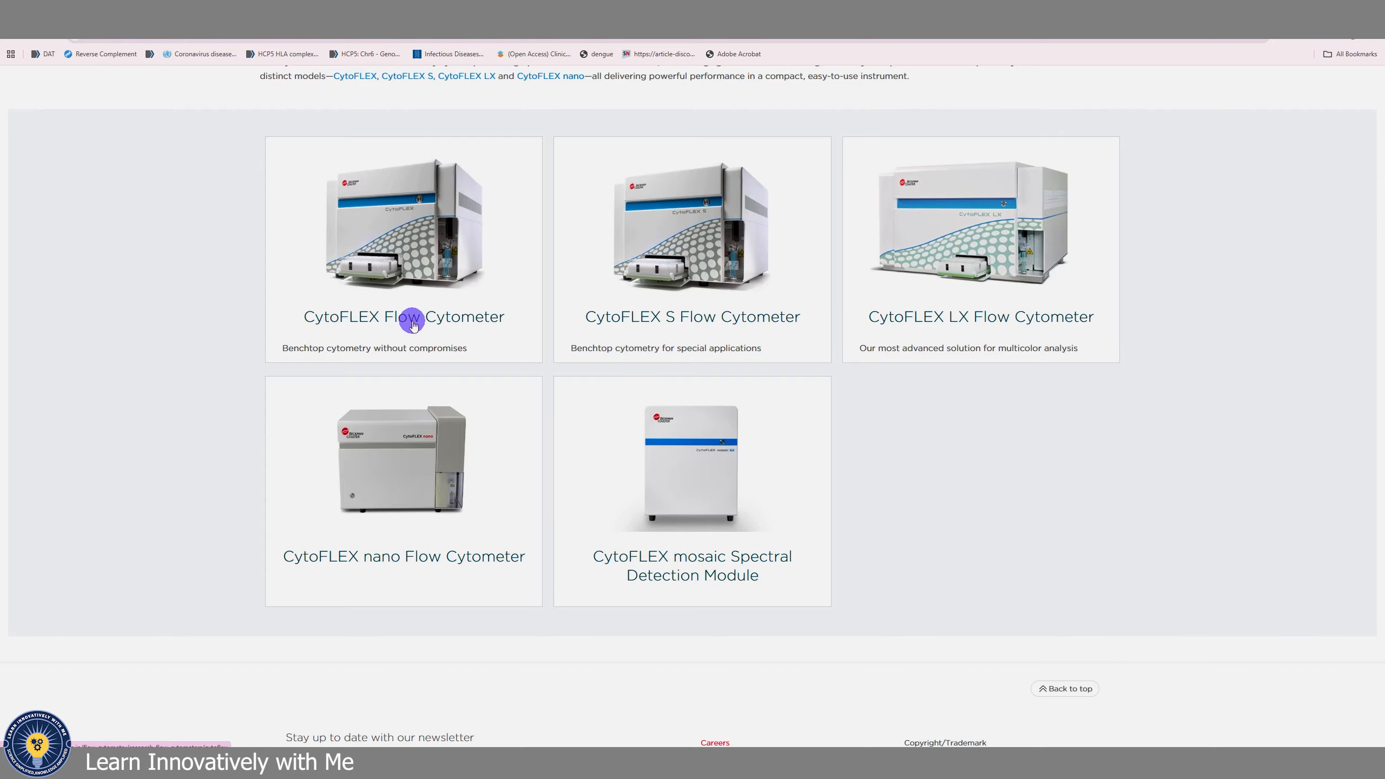
pyautogui.click(413, 325)
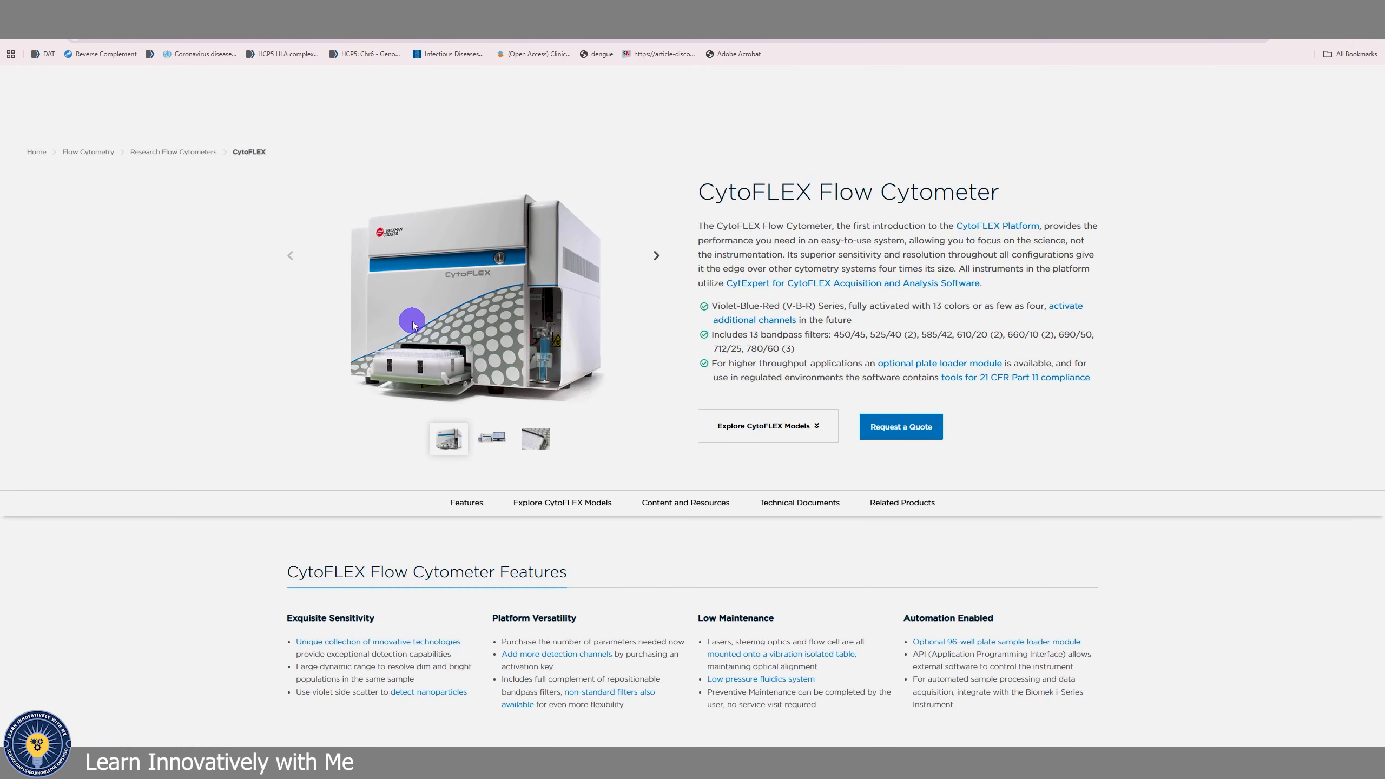
# Review the CytoFLEX features, available models with their detector and laser counts, and the resources on the product page
pyautogui.scroll(-2, 1012, 369)
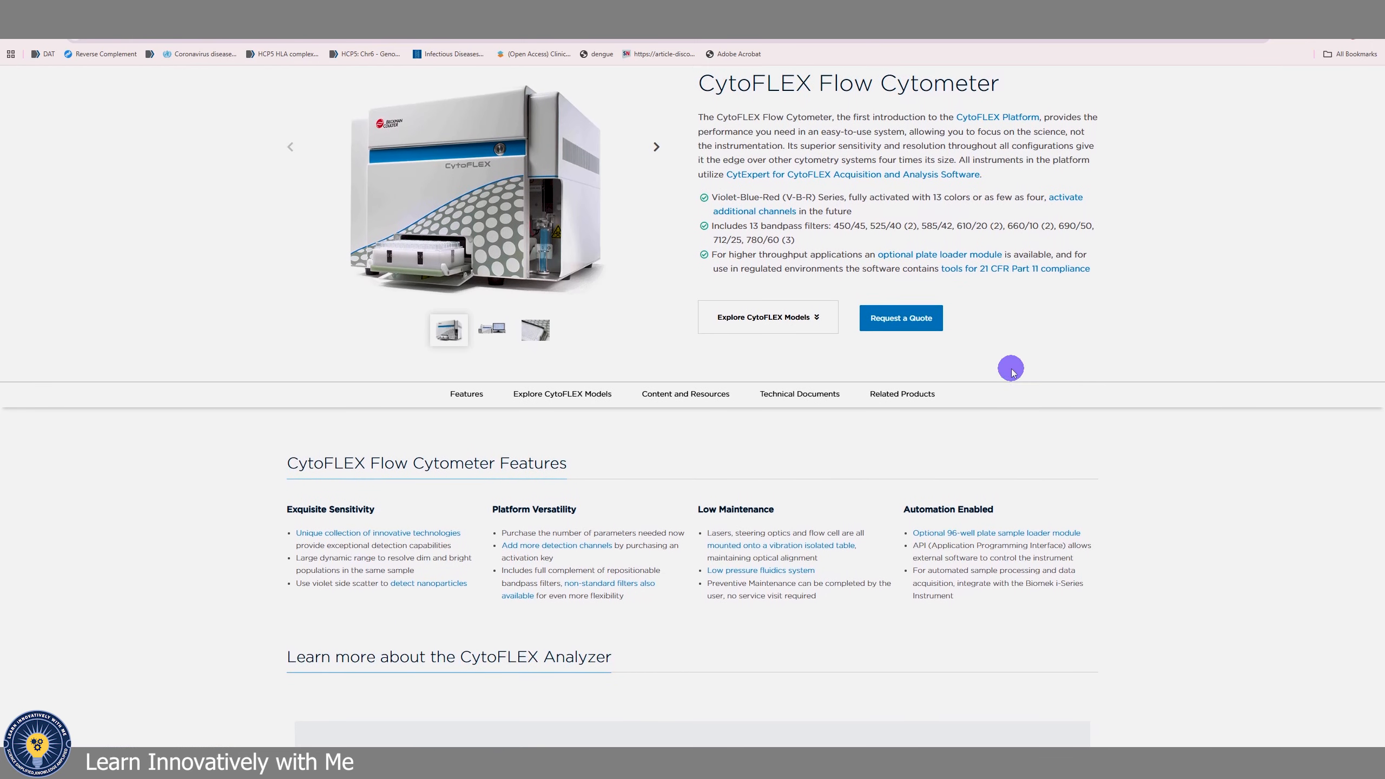
pyautogui.scroll(-6, 1011, 369)
pyautogui.scroll(-2, 1012, 369)
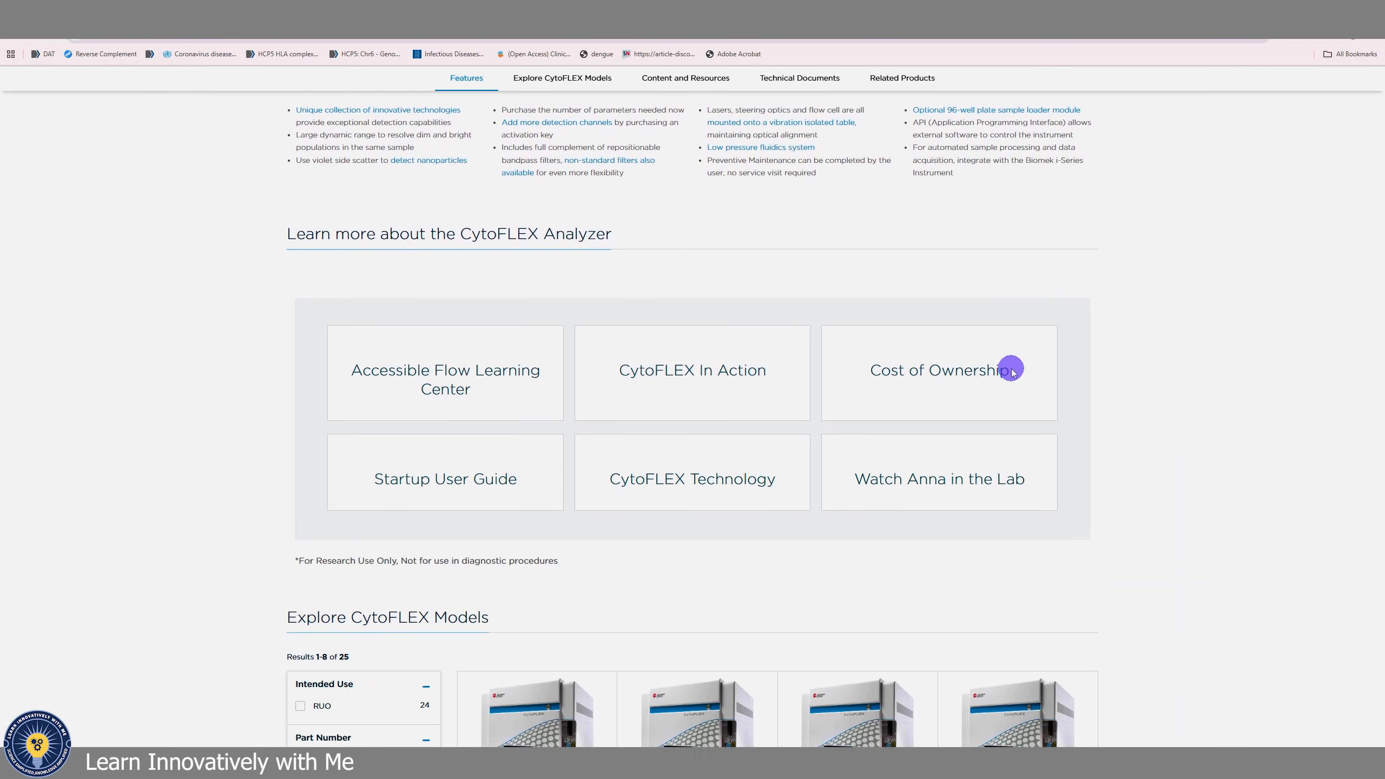
pyautogui.scroll(-5, 968, 352)
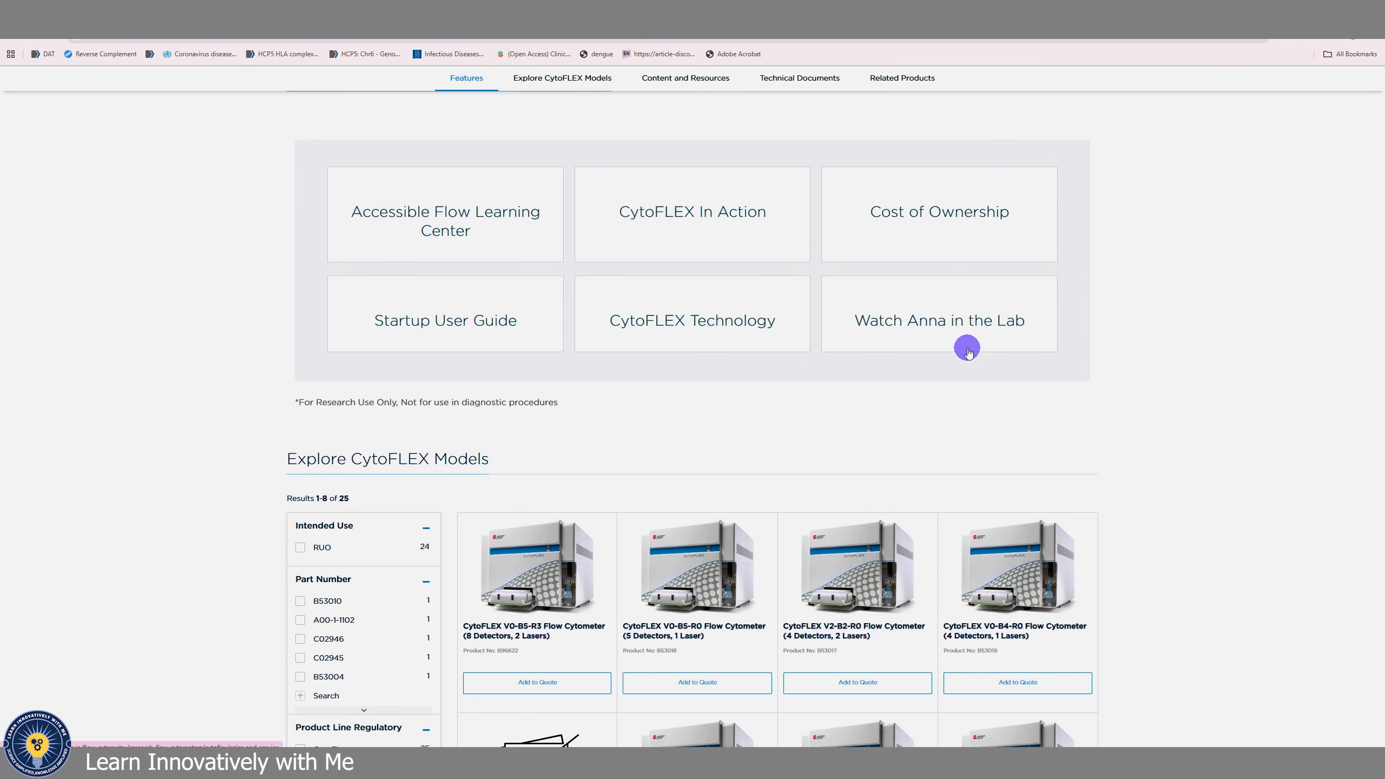
pyautogui.scroll(-3, 968, 352)
pyautogui.scroll(-1, 968, 351)
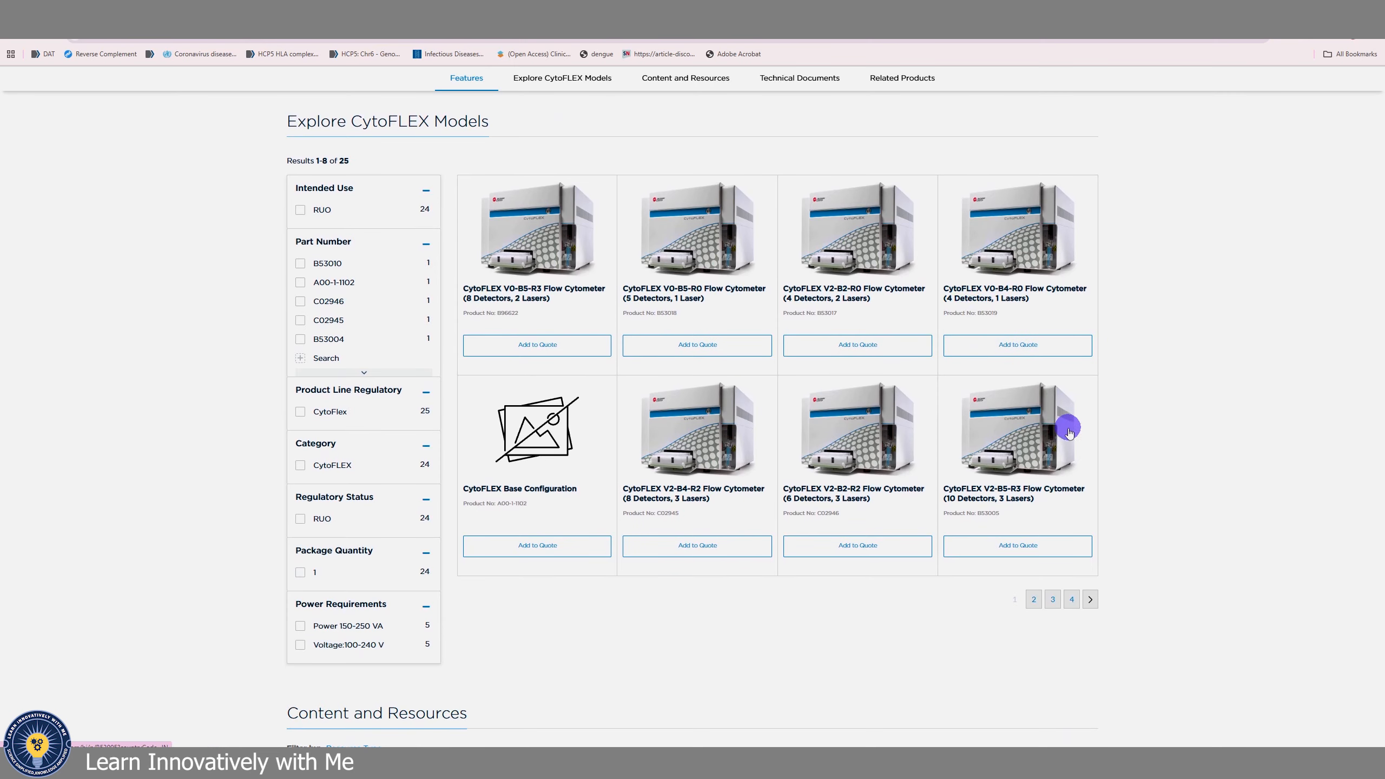
pyautogui.scroll(-2, 872, 454)
pyautogui.scroll(3, 547, 339)
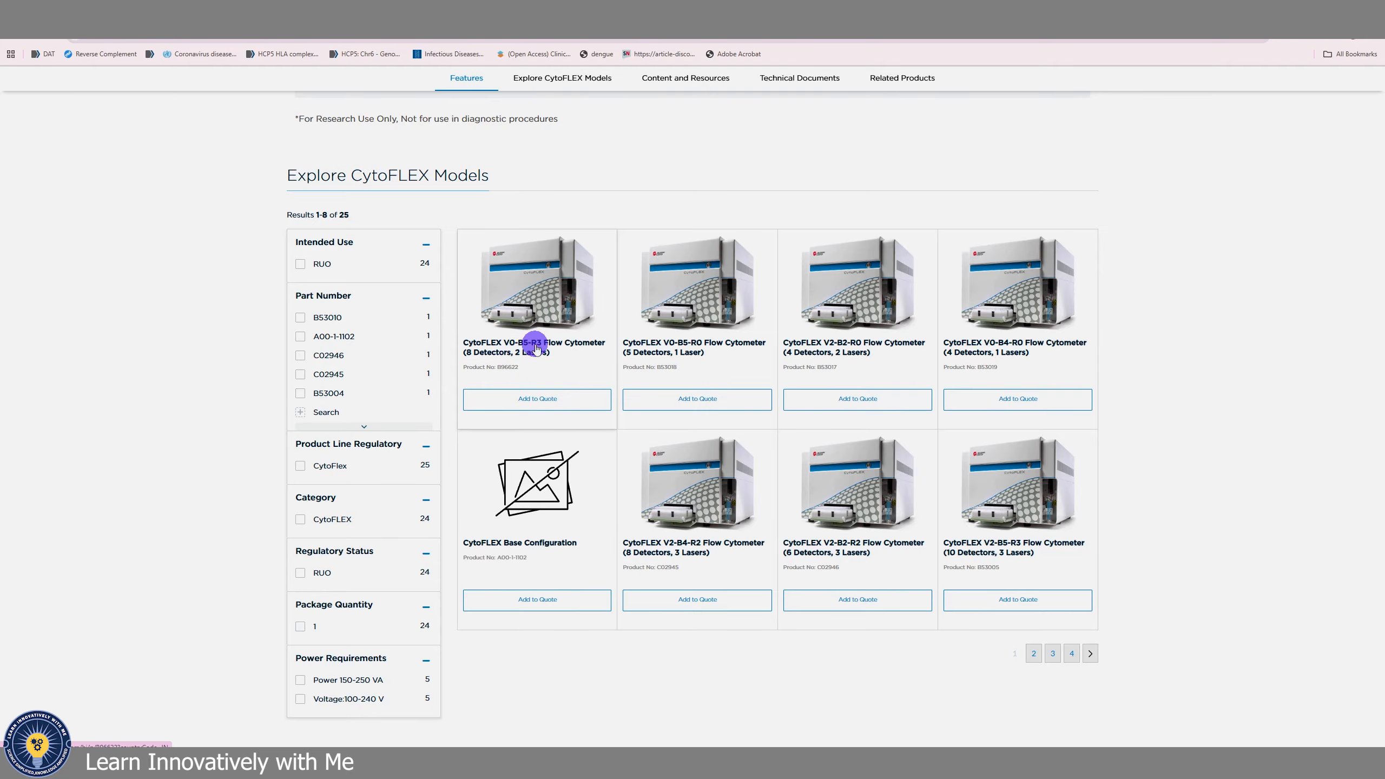
pyautogui.scroll(-8, 384, 563)
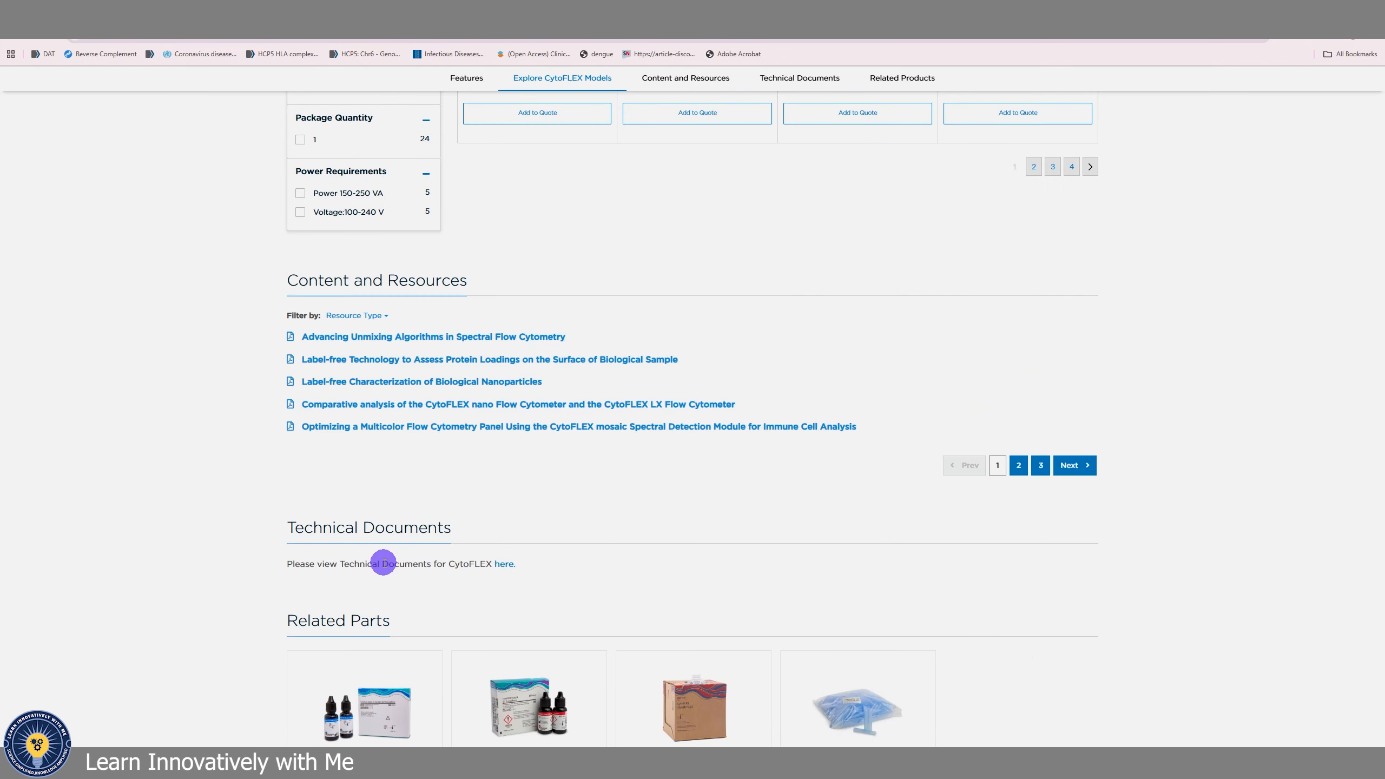
# Open the CytoFLEX technical documents and filter them by Flow Cytometry product series and Instrument IFU document type
pyautogui.click(508, 565)
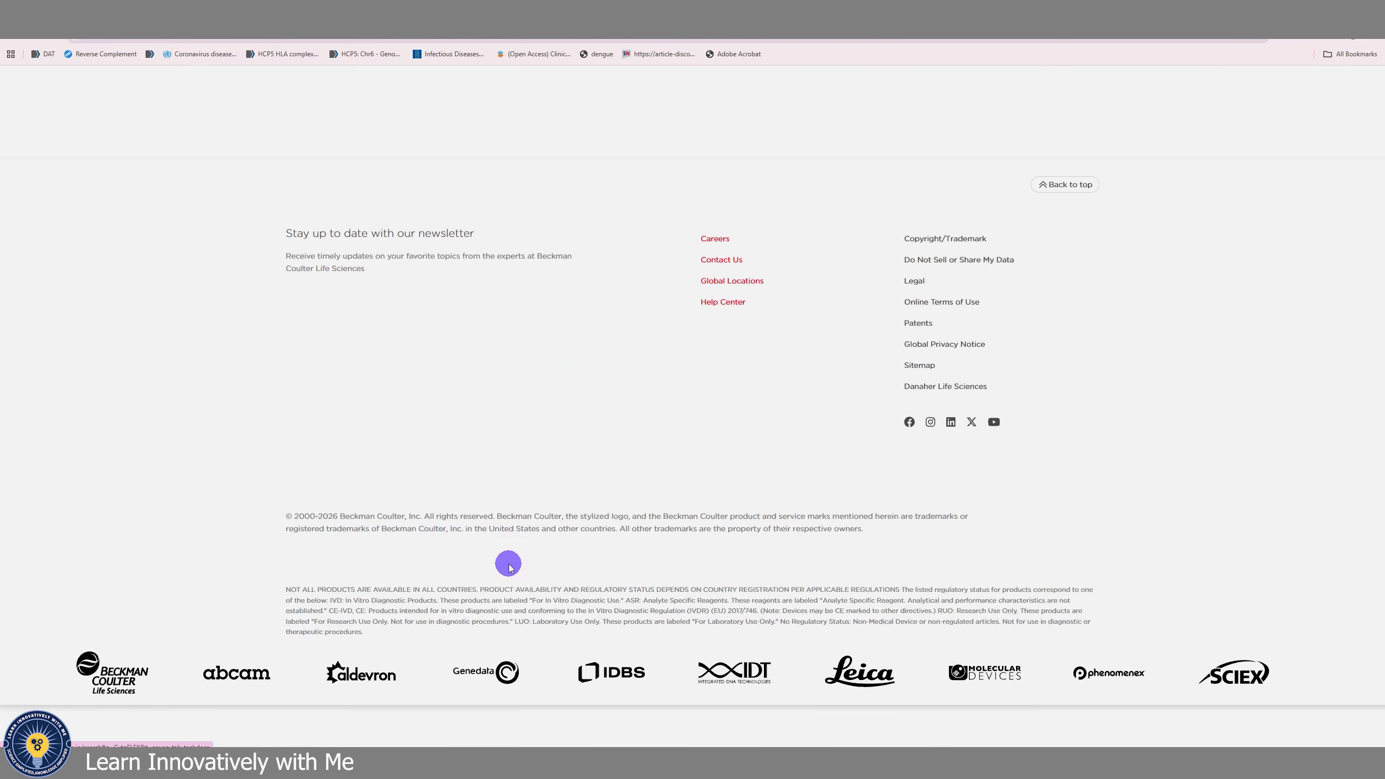
pyautogui.click(41, 480)
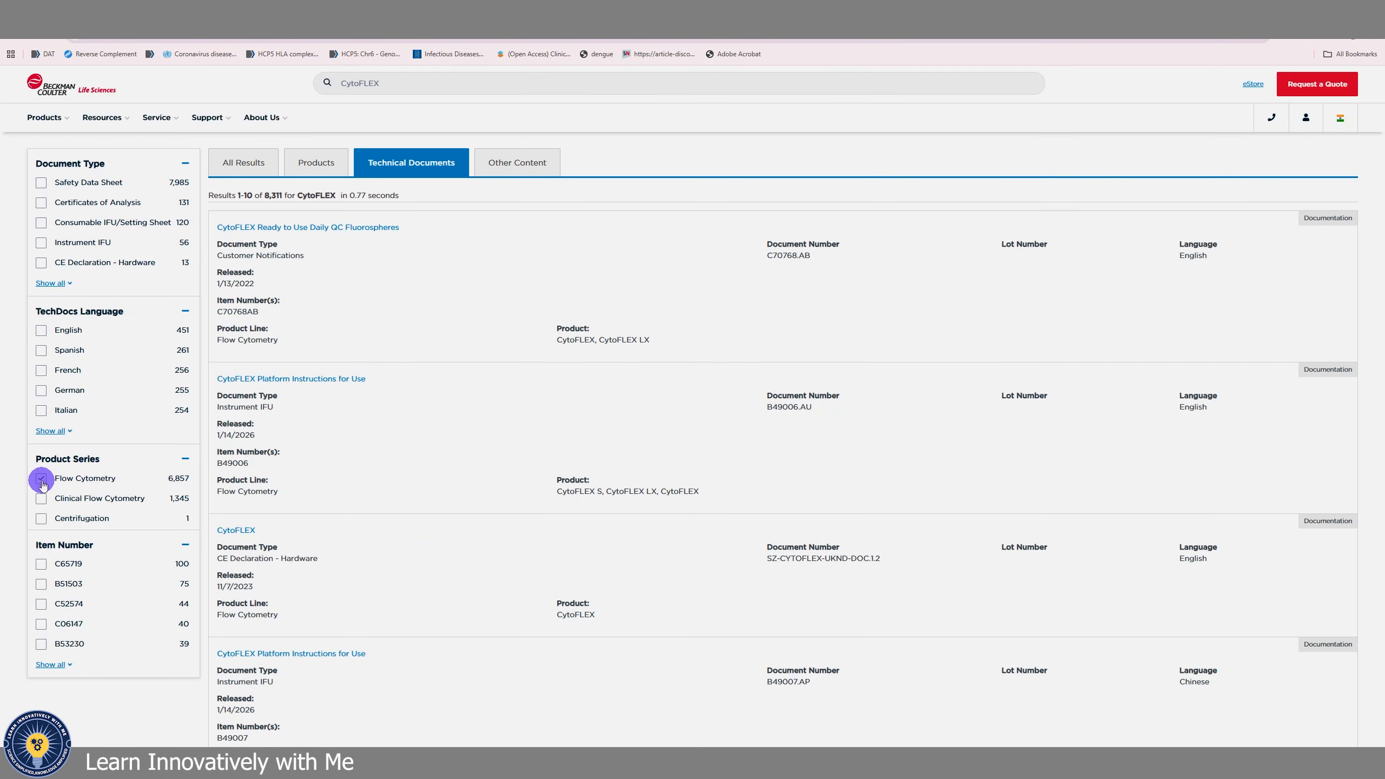
pyautogui.click(41, 243)
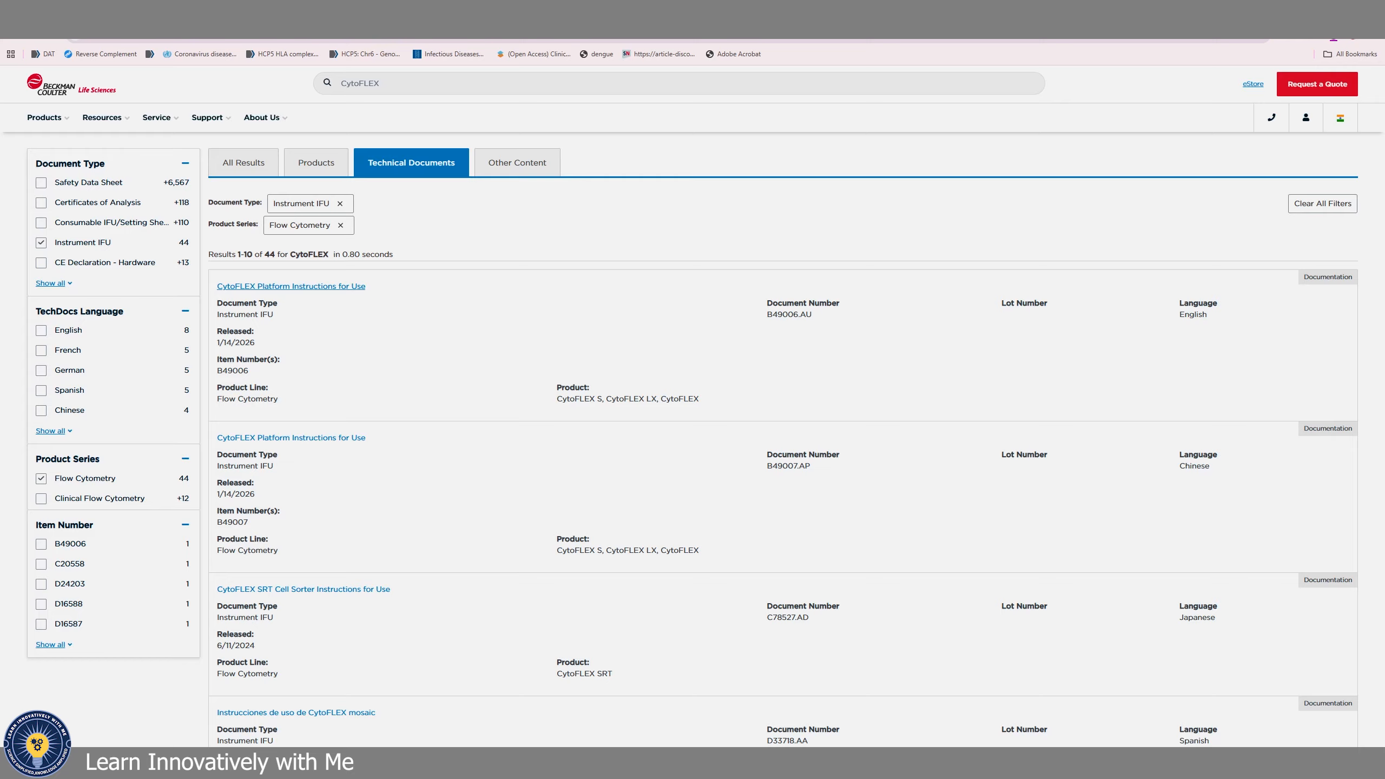
# Switch to Adobe Acrobat and look through the opening pages of the CytoFLEX Platform Instructions for Use
pyautogui.moveTo(1043, 764)
pyautogui.click(1100, 712)
pyautogui.scroll(-2, 887, 440)
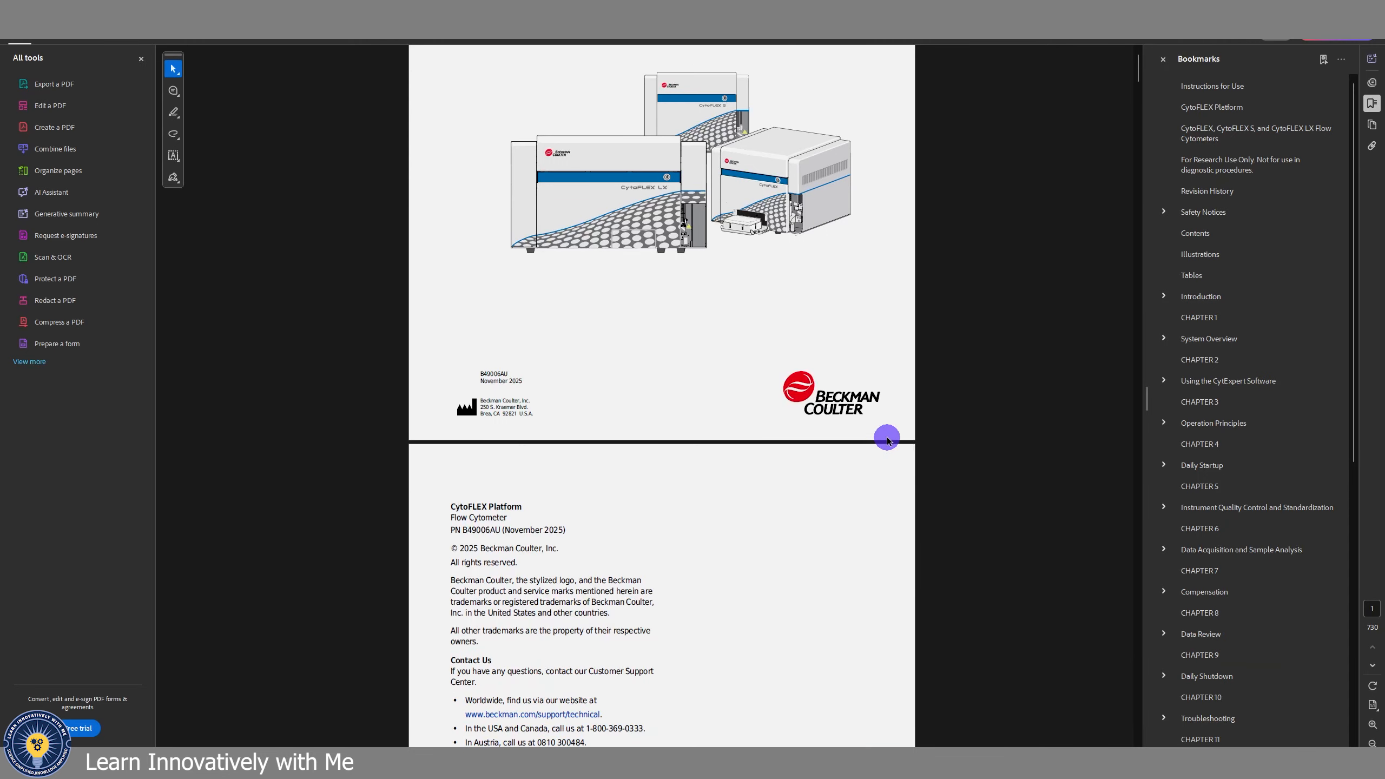
pyautogui.scroll(-15, 887, 439)
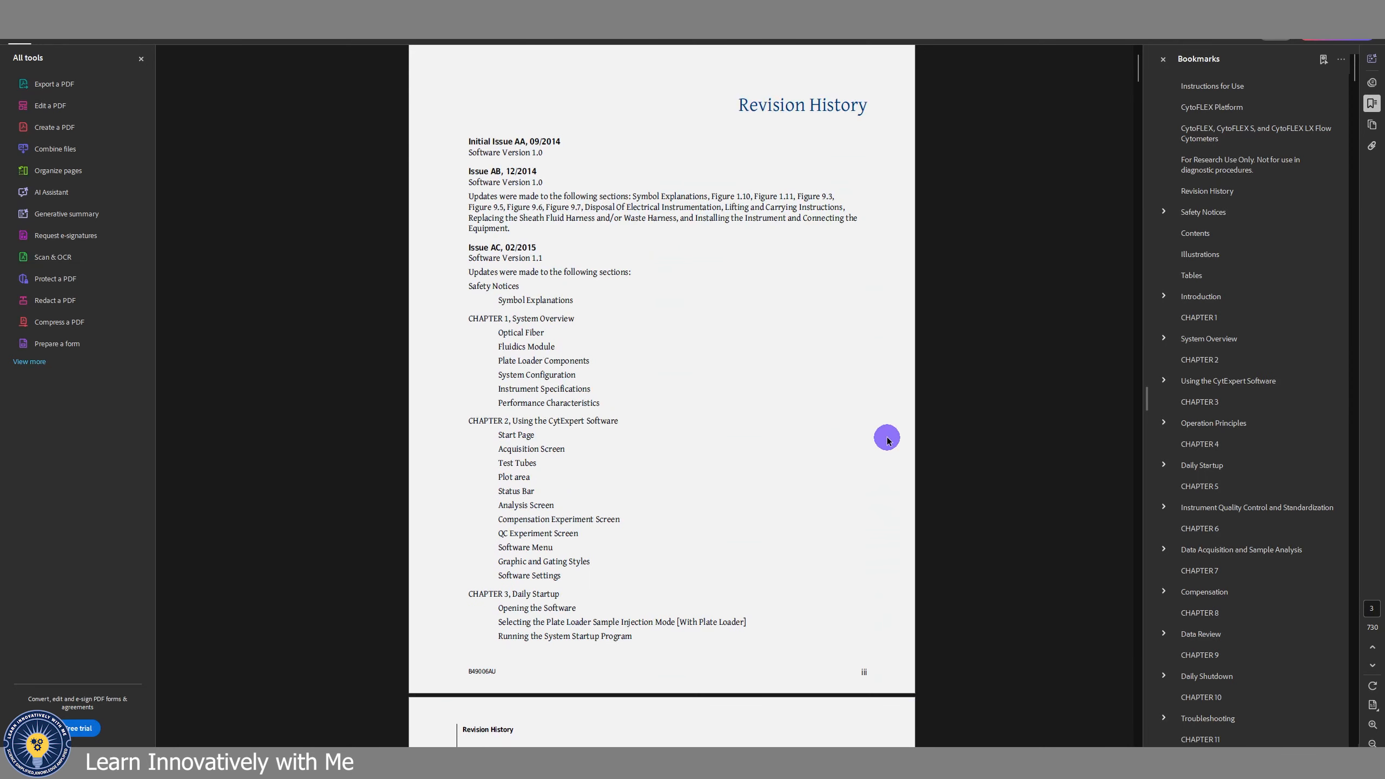
pyautogui.scroll(-10, 887, 439)
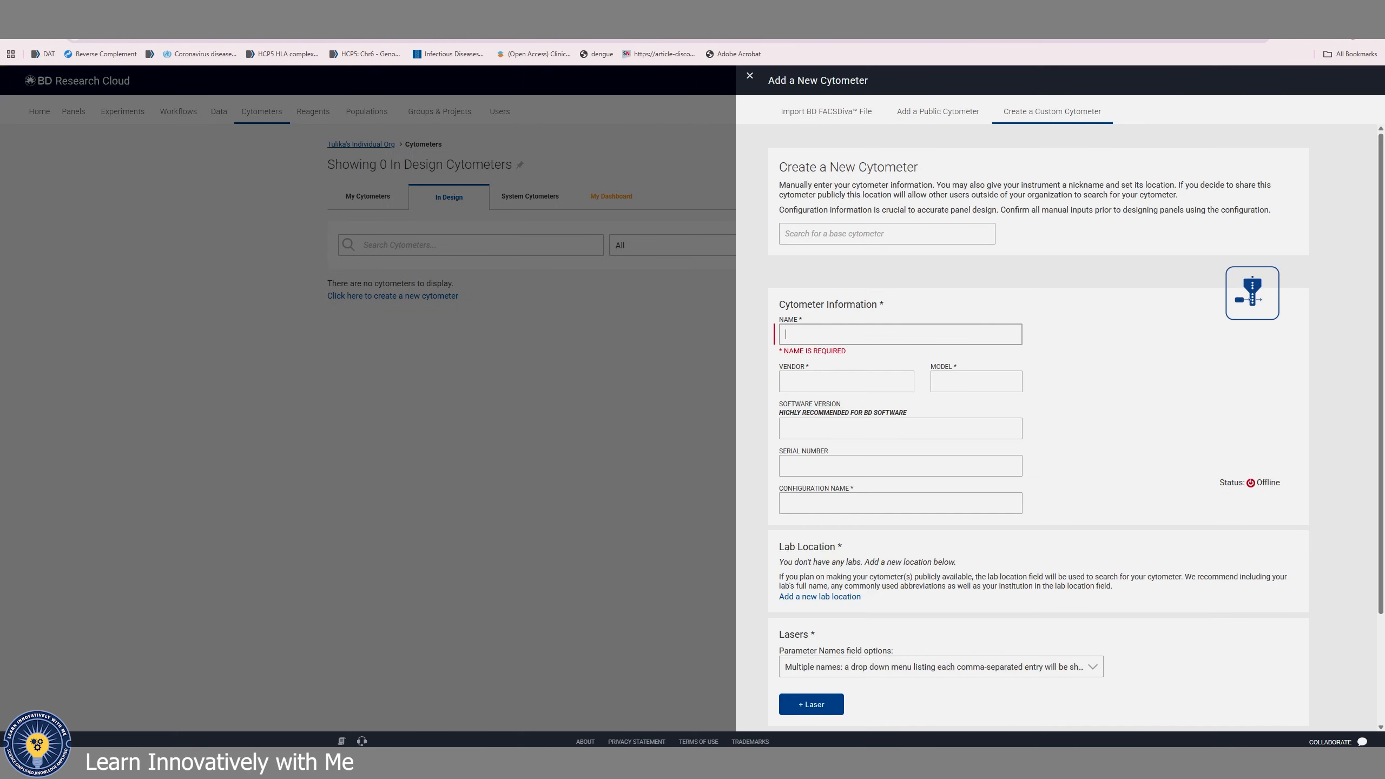
# Back in BD Research Cloud, add a laser entry to the custom cytometer form
pyautogui.scroll(-3, 888, 682)
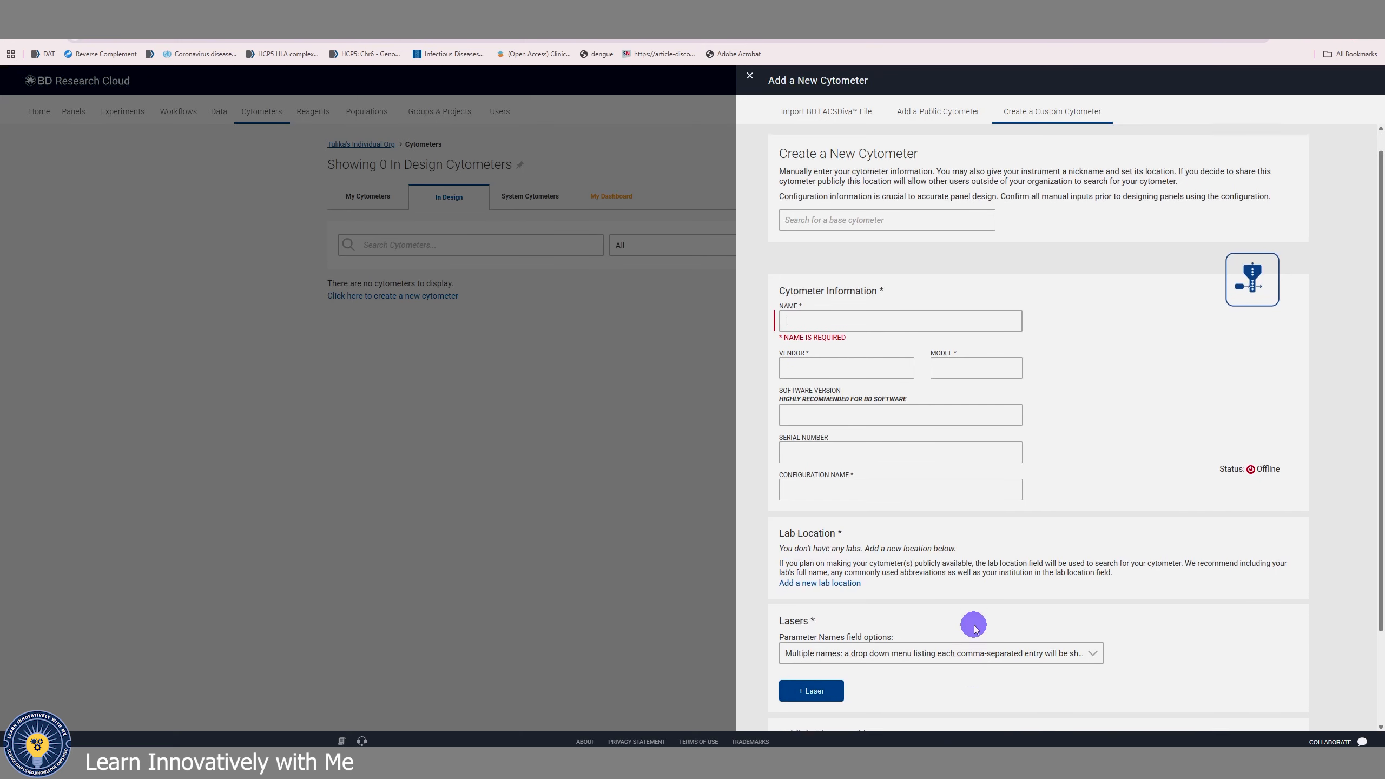
pyautogui.click(809, 568)
pyautogui.scroll(1, 873, 240)
# Name the cytometer CytoFLEX V0-B5-R3 Flow Cytometer, with Beckman Coulter as vendor and CytoFLEX as model
pyautogui.click(811, 252)
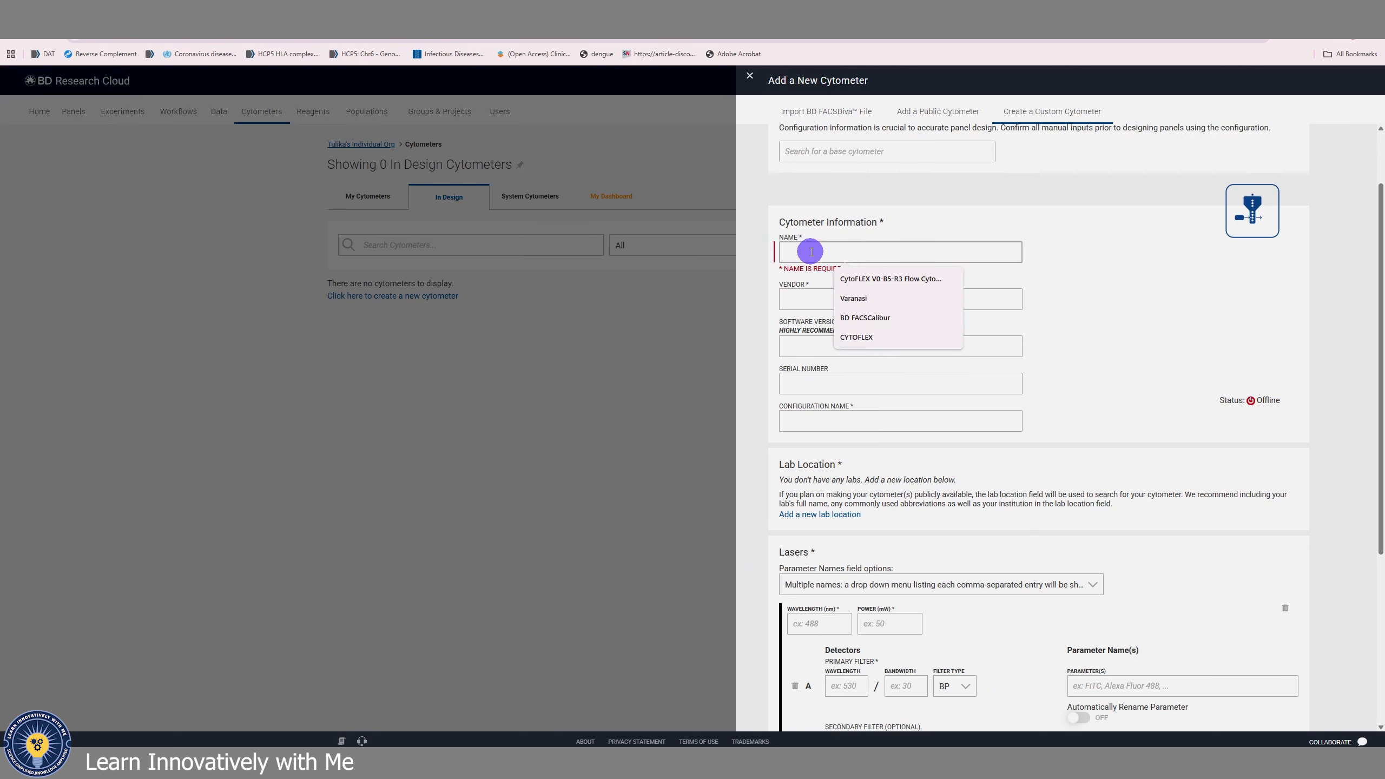
pyautogui.press('Down')
pyautogui.press('Return')
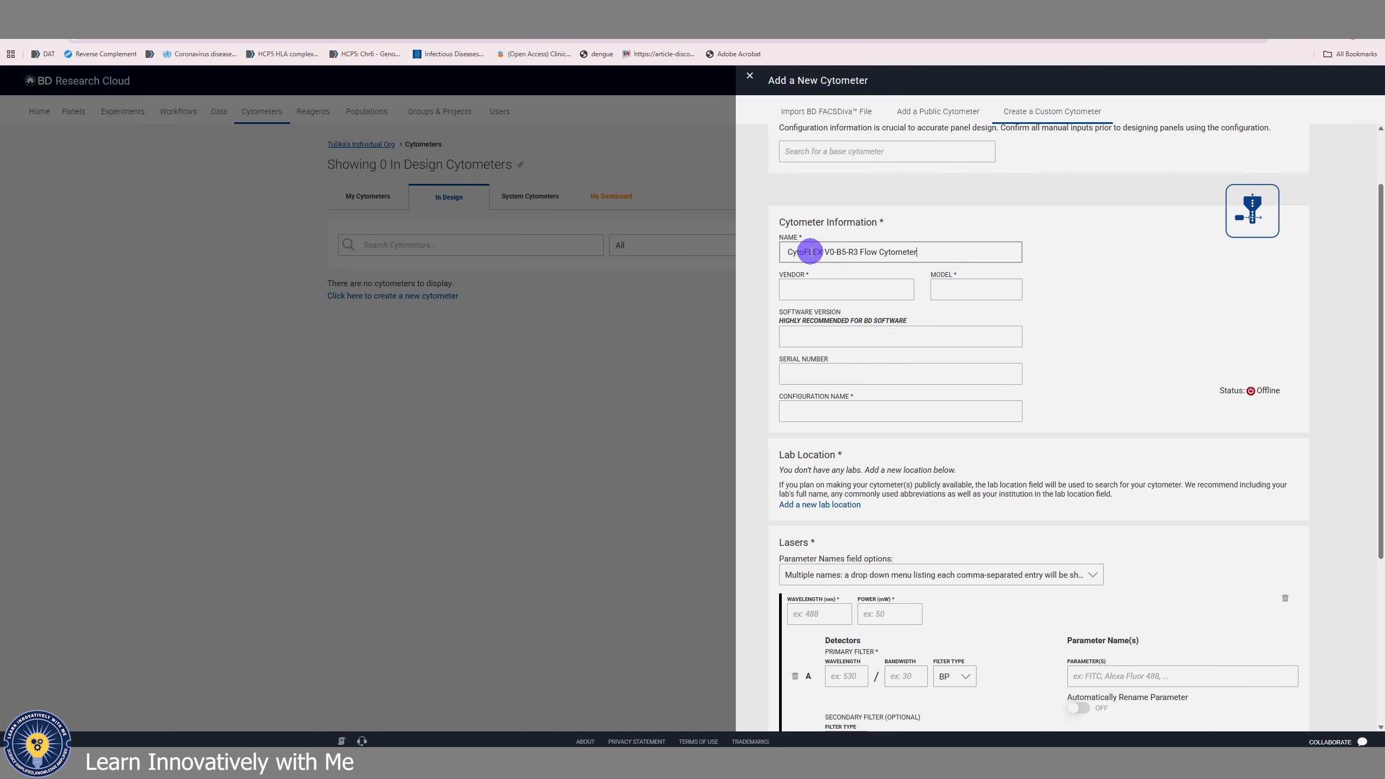
pyautogui.click(839, 295)
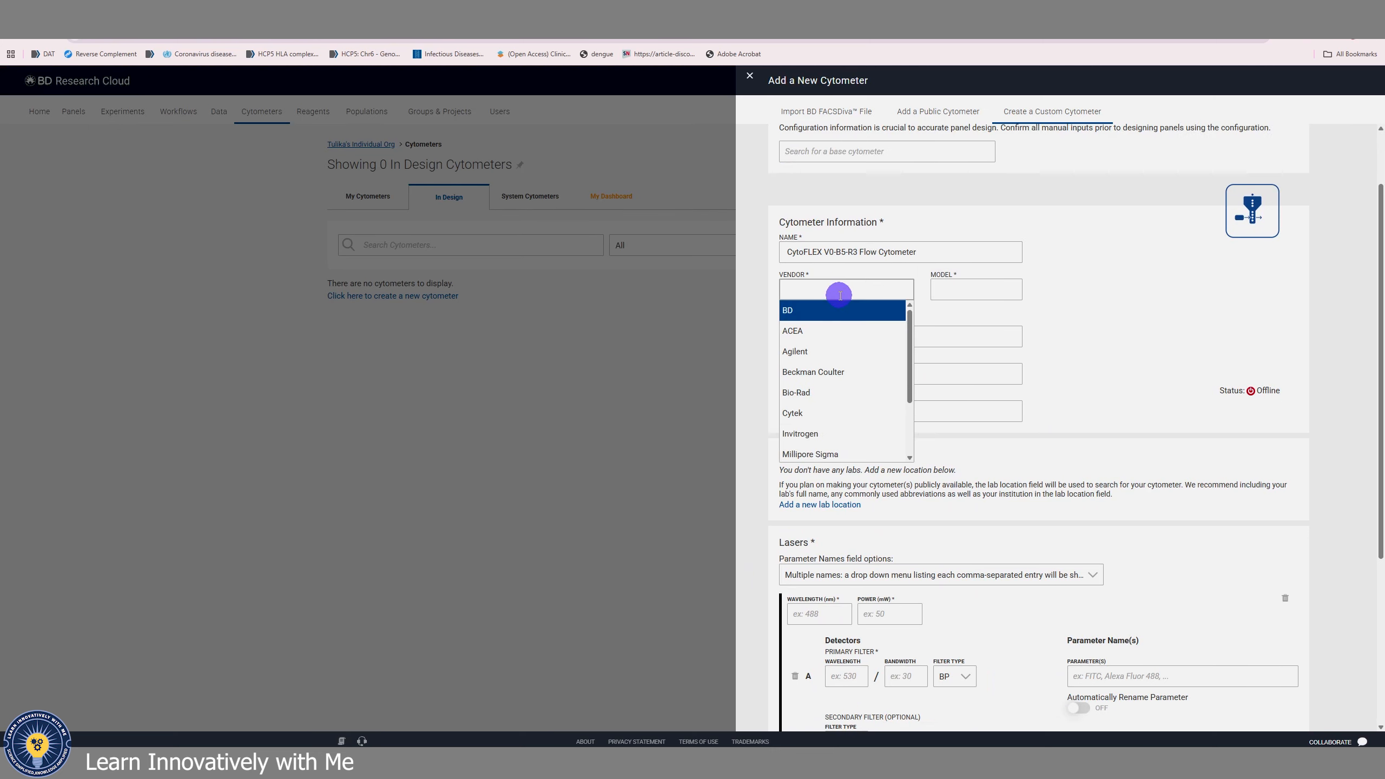
pyautogui.click(840, 372)
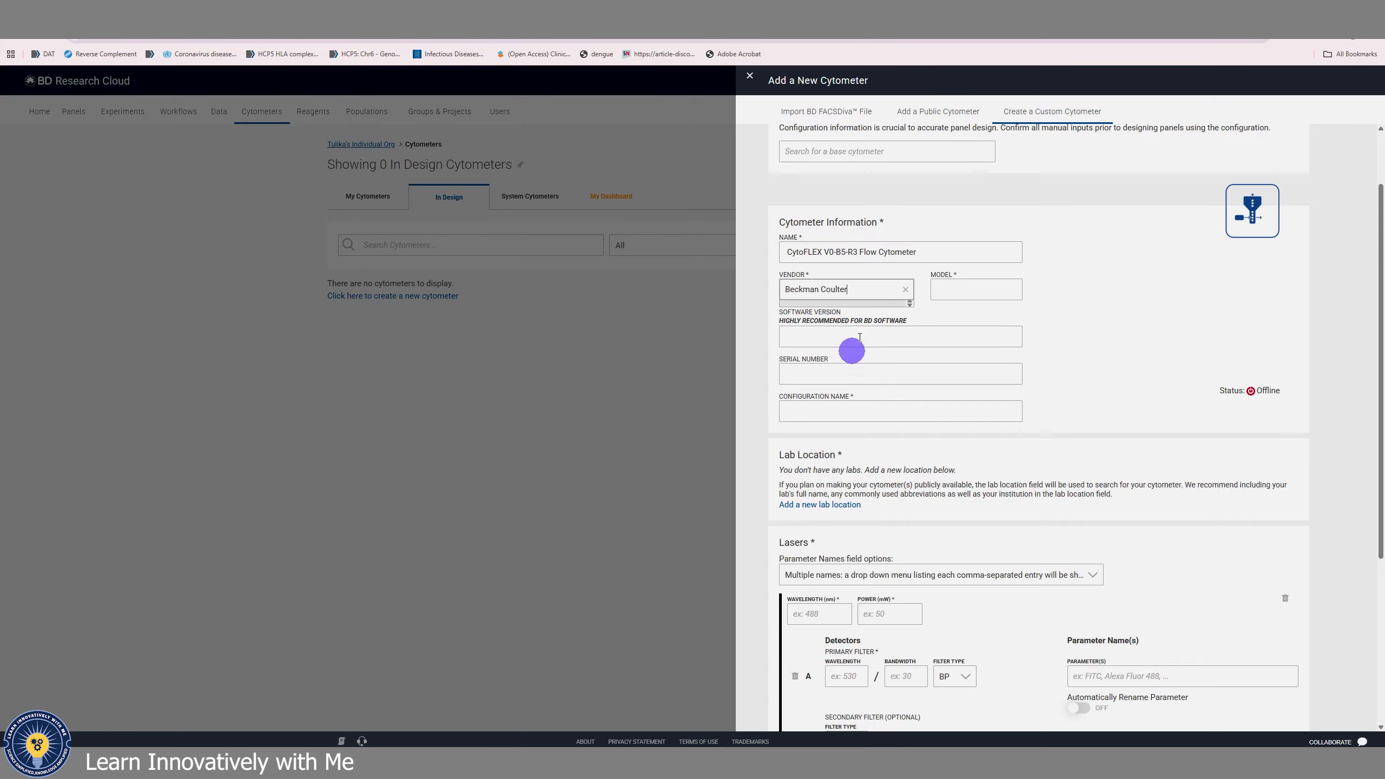
pyautogui.click(961, 291)
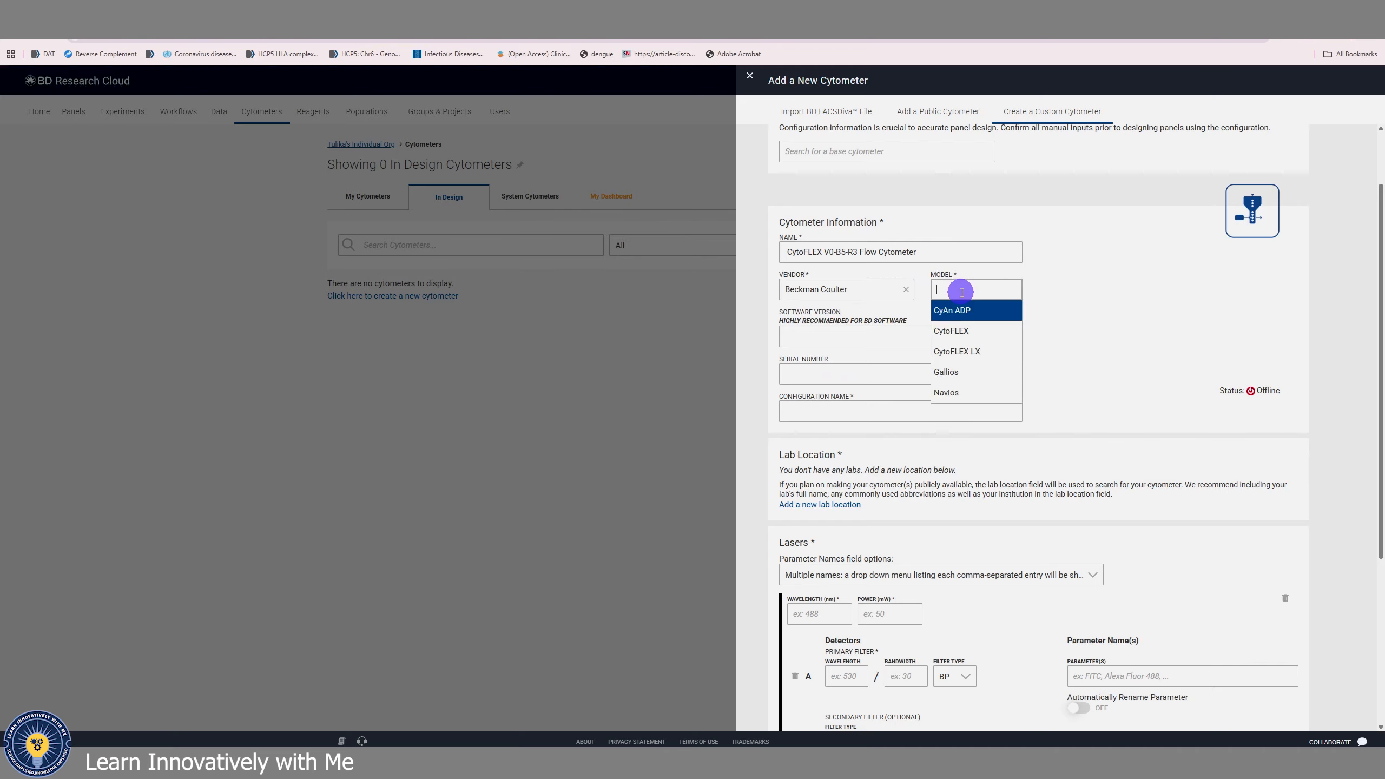
pyautogui.click(969, 332)
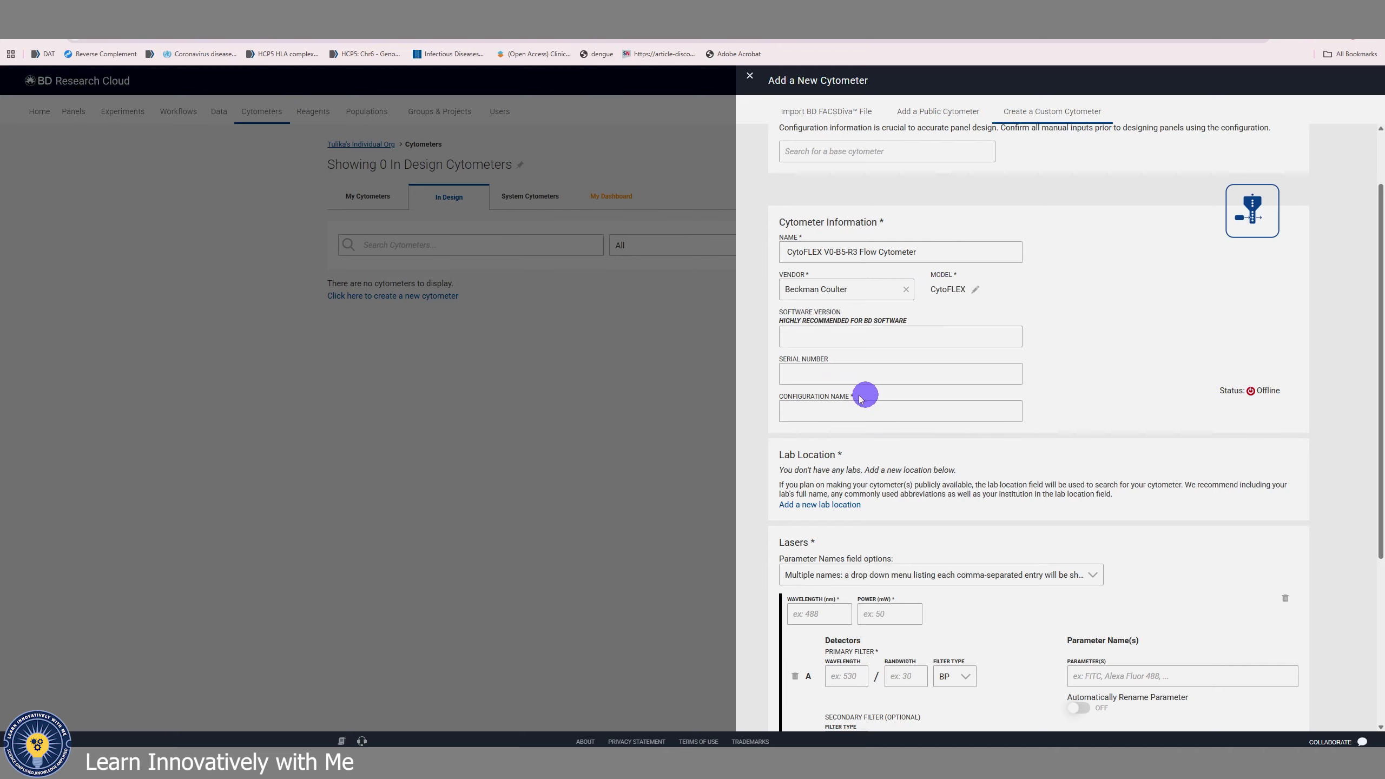
# Set the configuration name to 2L(5B, 3R)
pyautogui.click(886, 412)
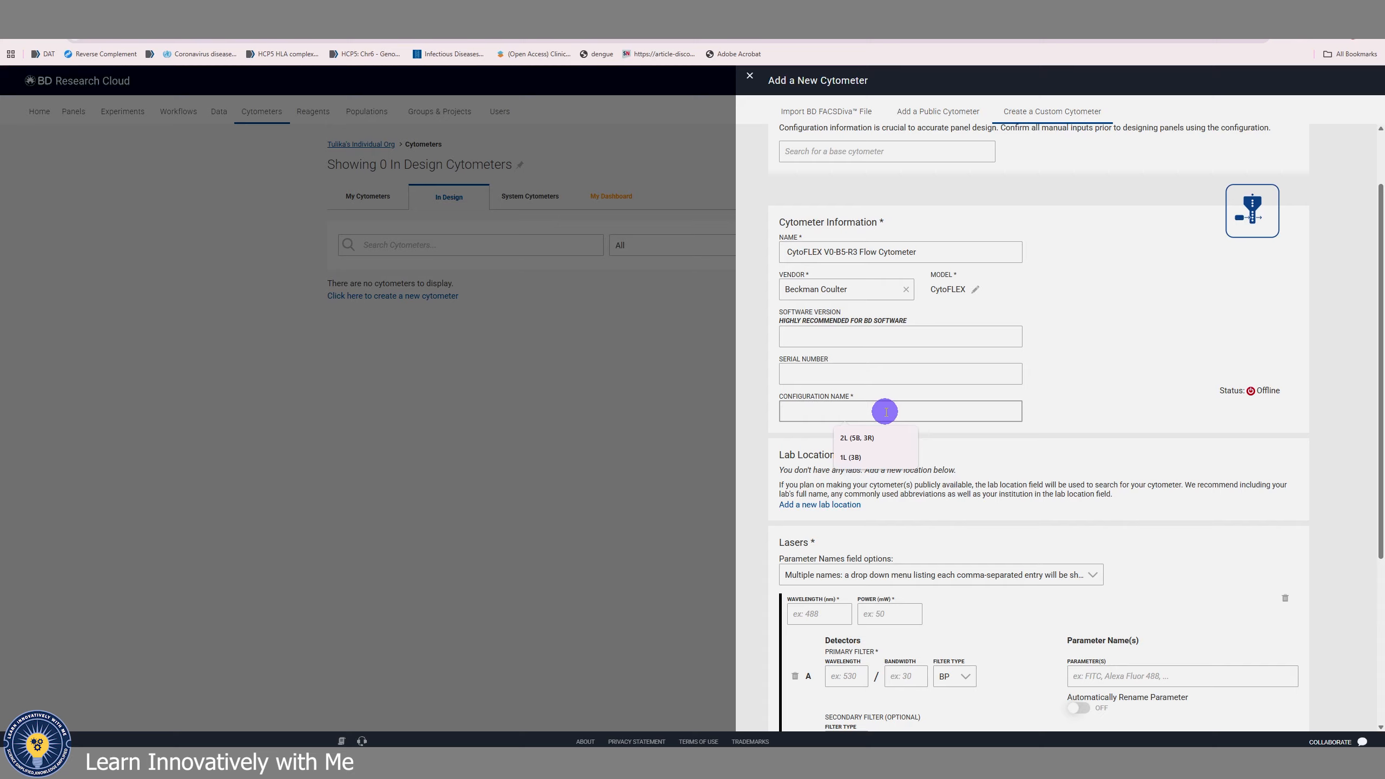
pyautogui.write('2L(5B, 3 R)')
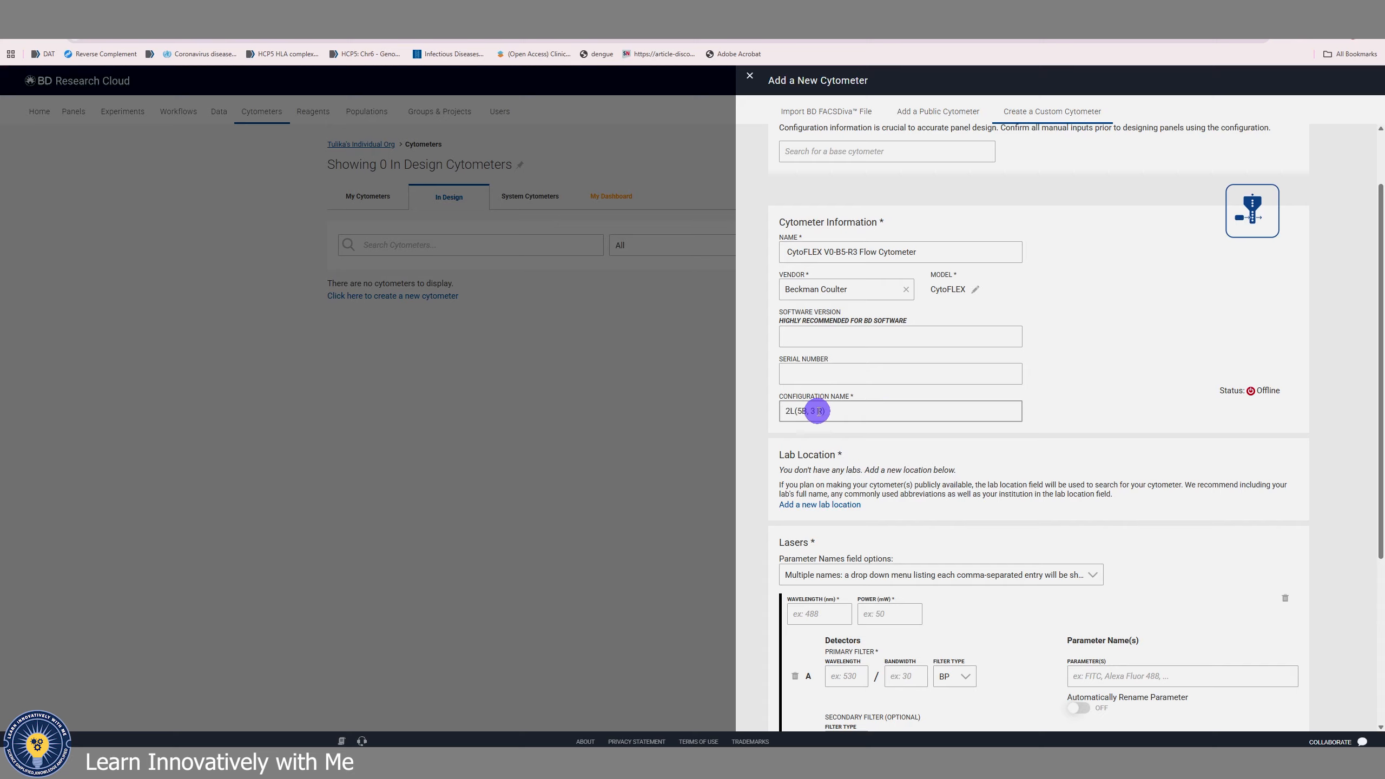
pyautogui.press('BackSpace')
# Add a new lab location named Varanasi for the cytometer and fill in its address
pyautogui.scroll(-3, 1160, 409)
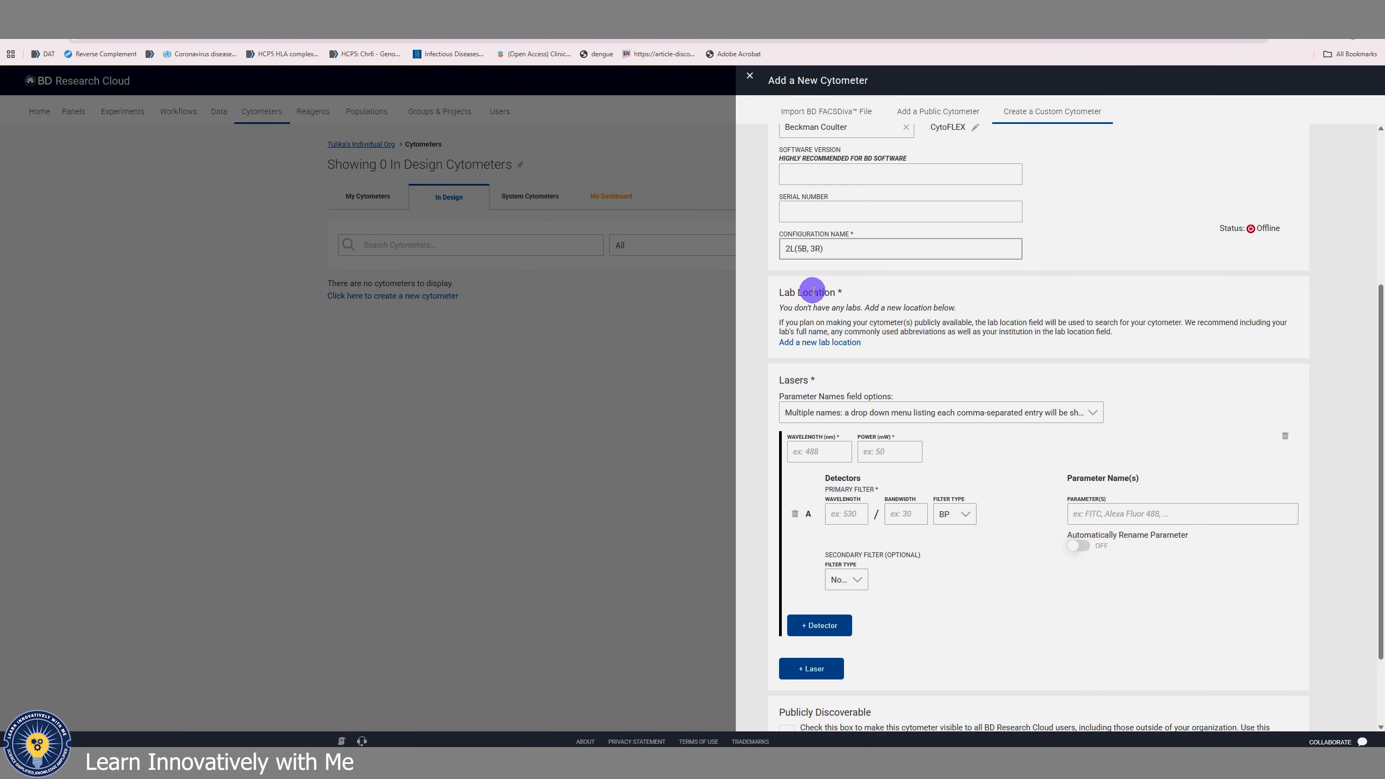
pyautogui.scroll(-1, 834, 292)
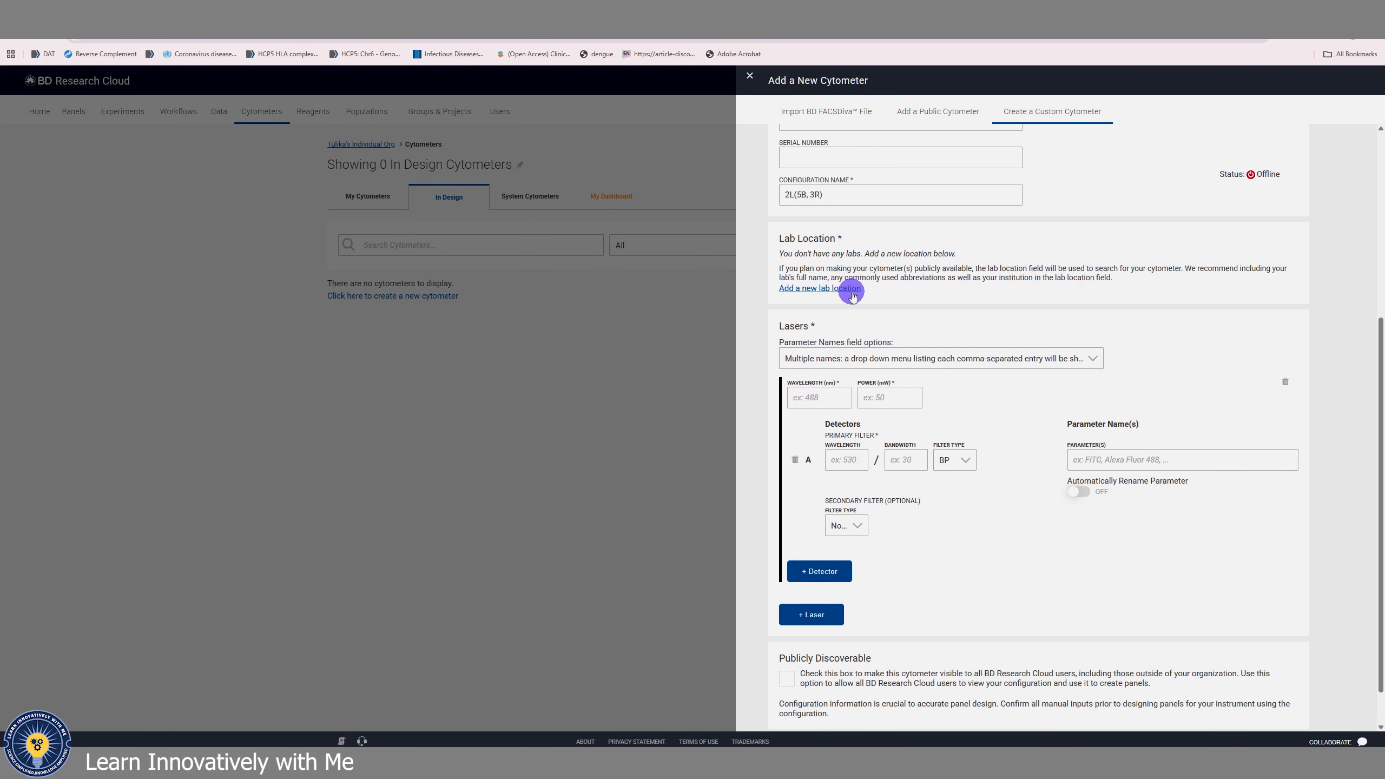
pyautogui.click(852, 292)
pyautogui.click(903, 158)
pyautogui.write('varana')
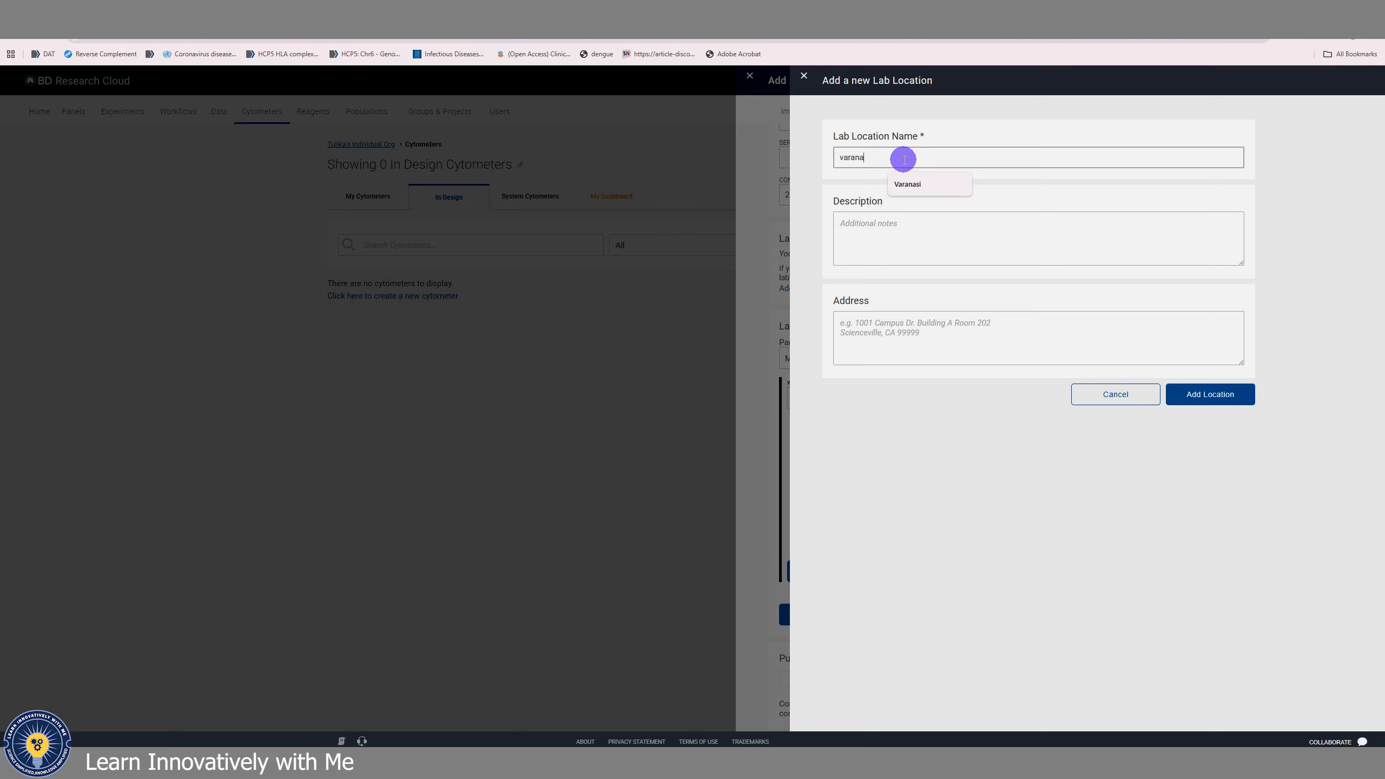
pyautogui.click(907, 184)
pyautogui.click(901, 336)
pyautogui.write('BHU')
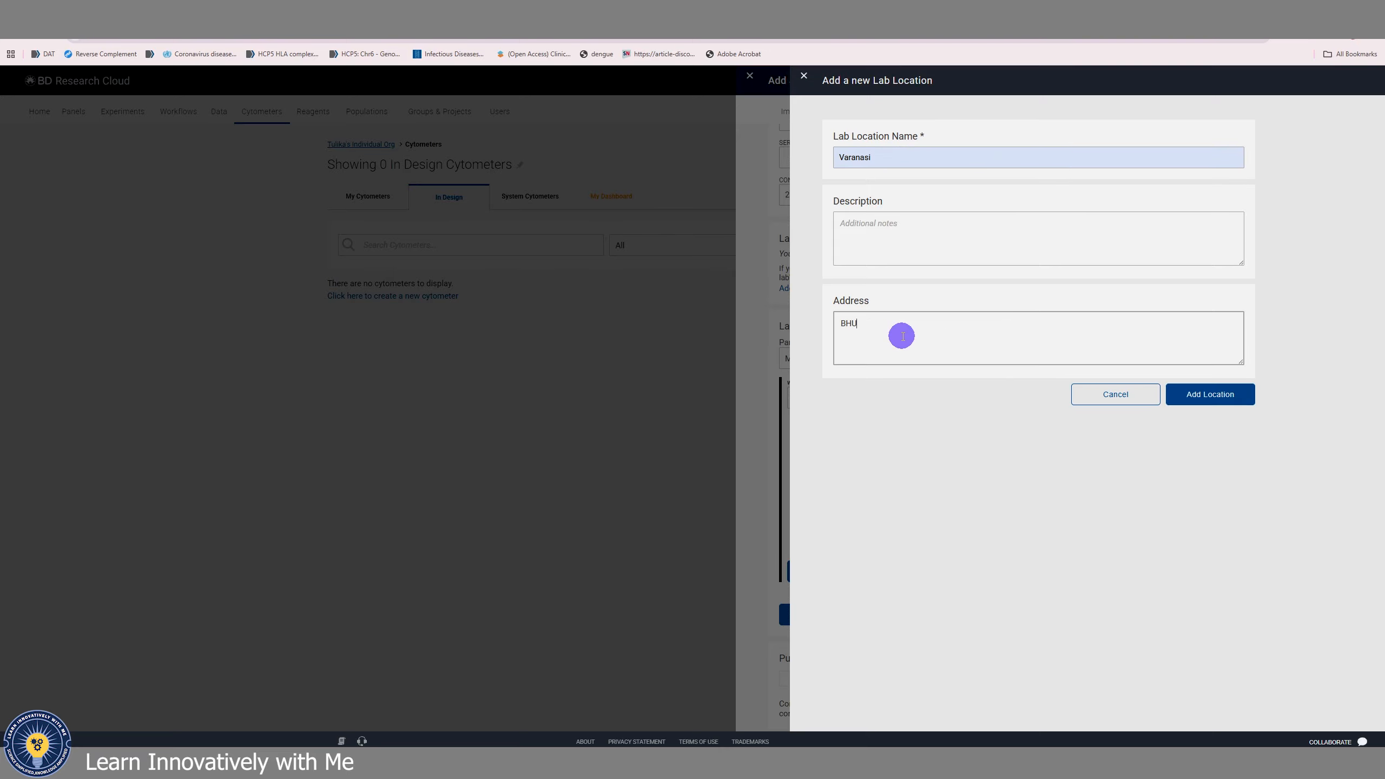
pyautogui.click(1167, 393)
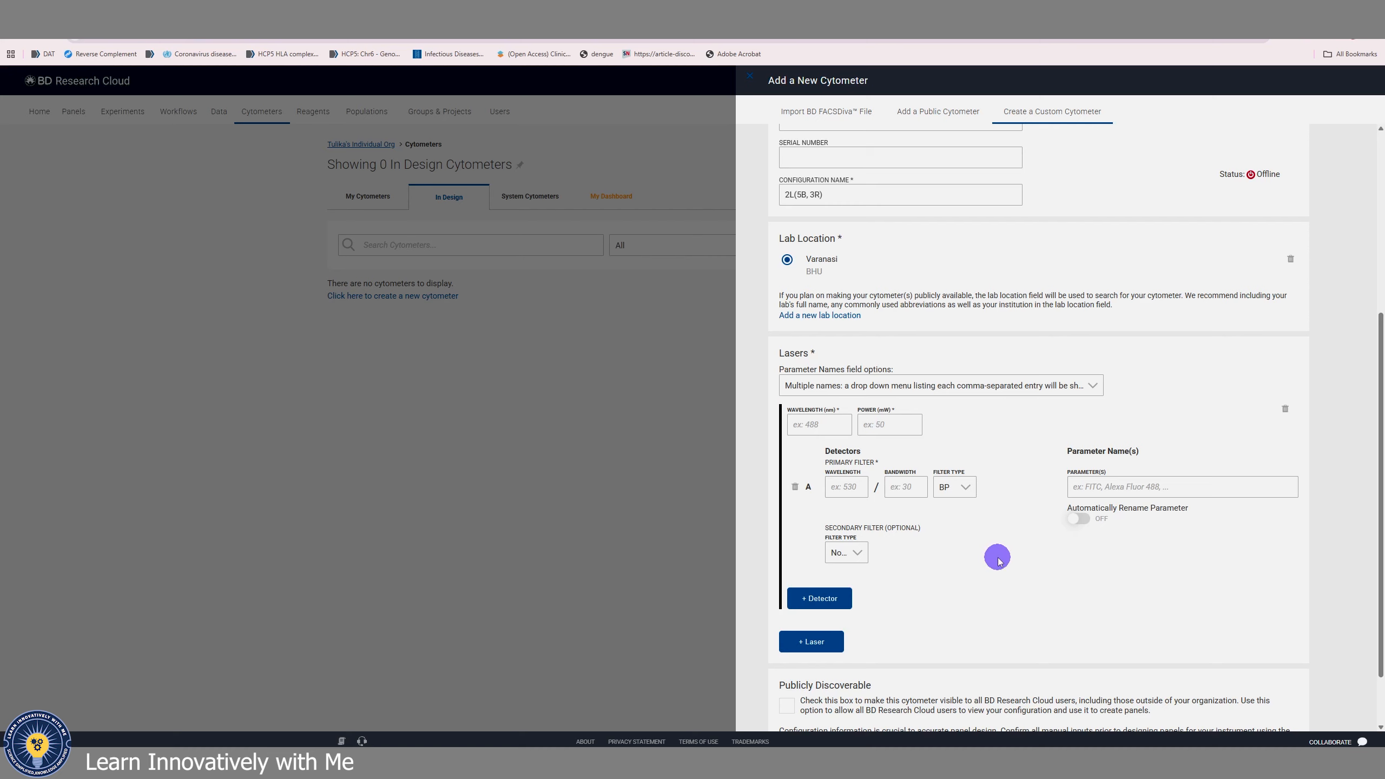
# Switch to Adobe Acrobat and look up the lasers, fluorescent channels and commonly used dyes in Table 1.3 of the CytoFLEX instructions
pyautogui.moveTo(1043, 763)
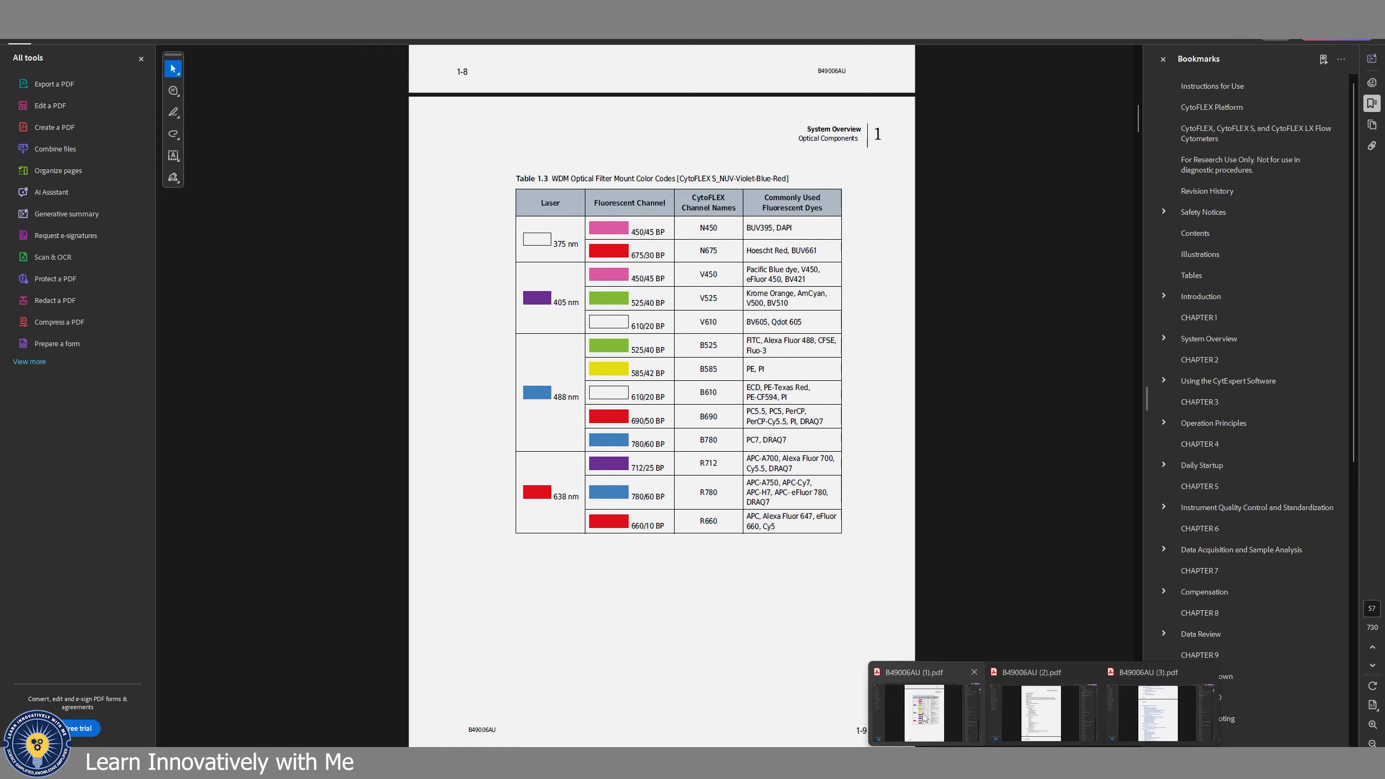
pyautogui.click(949, 689)
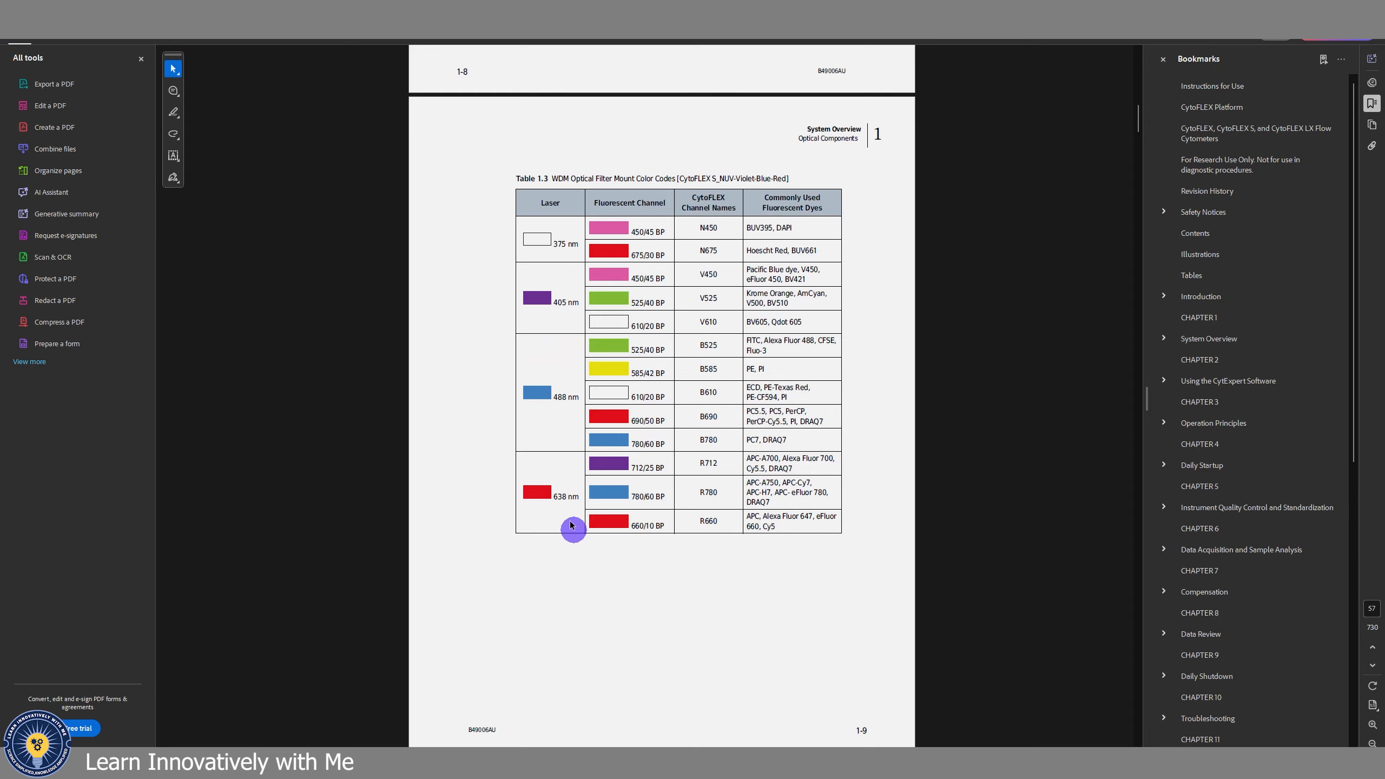
pyautogui.click(952, 763)
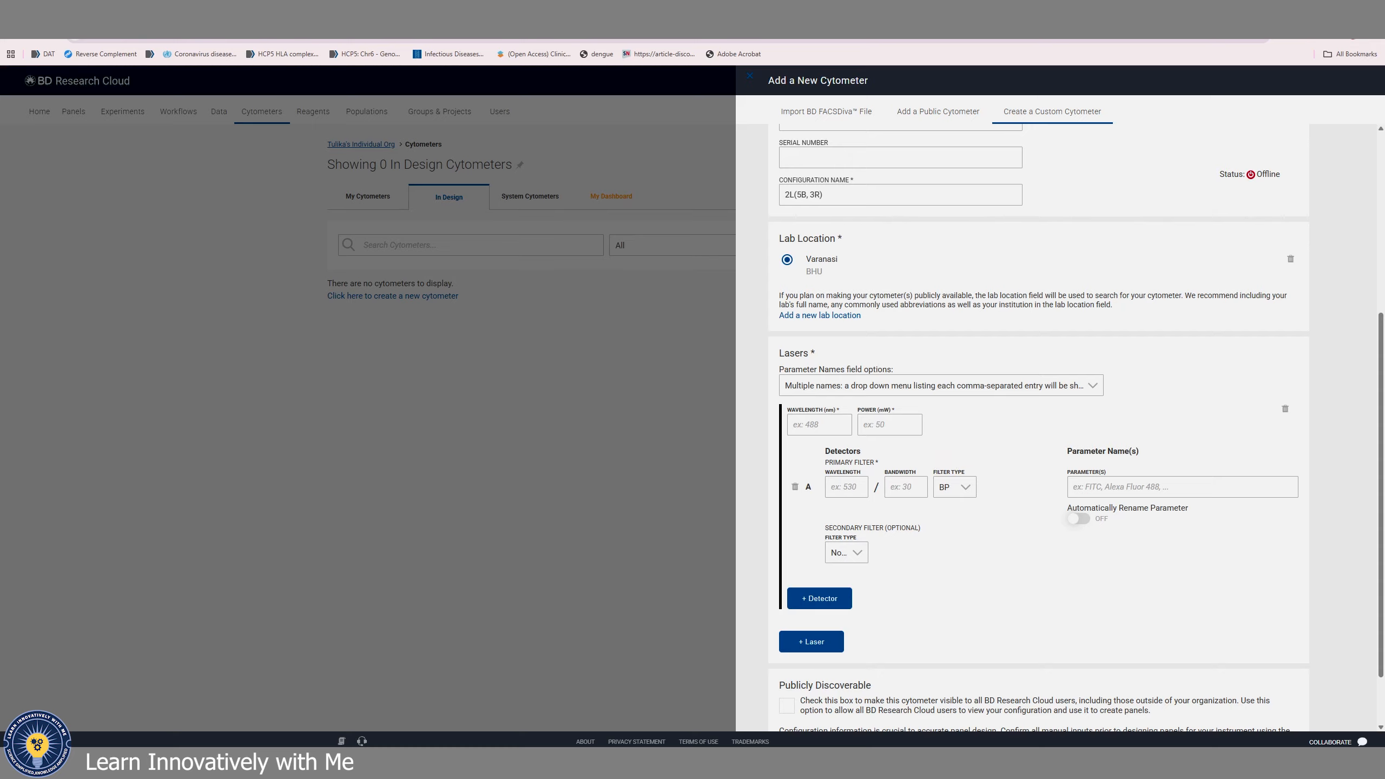
pyautogui.hotkey('alt', 'Tab')
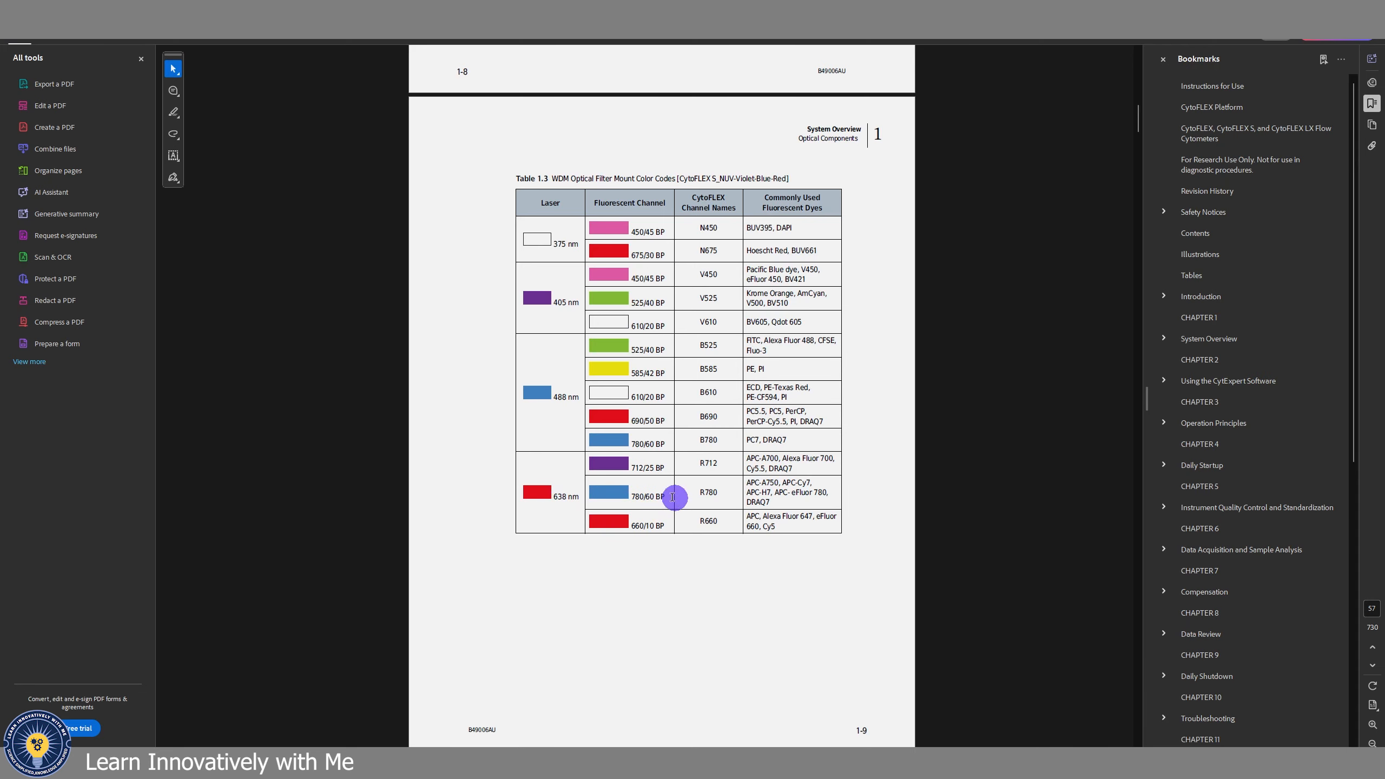
pyautogui.moveTo(644, 495); pyautogui.dragTo(661, 495)
# Back in BD Research Cloud, enter a laser wavelength of 638 nm and check its 780/60 BP channel in the Acrobat table
pyautogui.click(1093, 715)
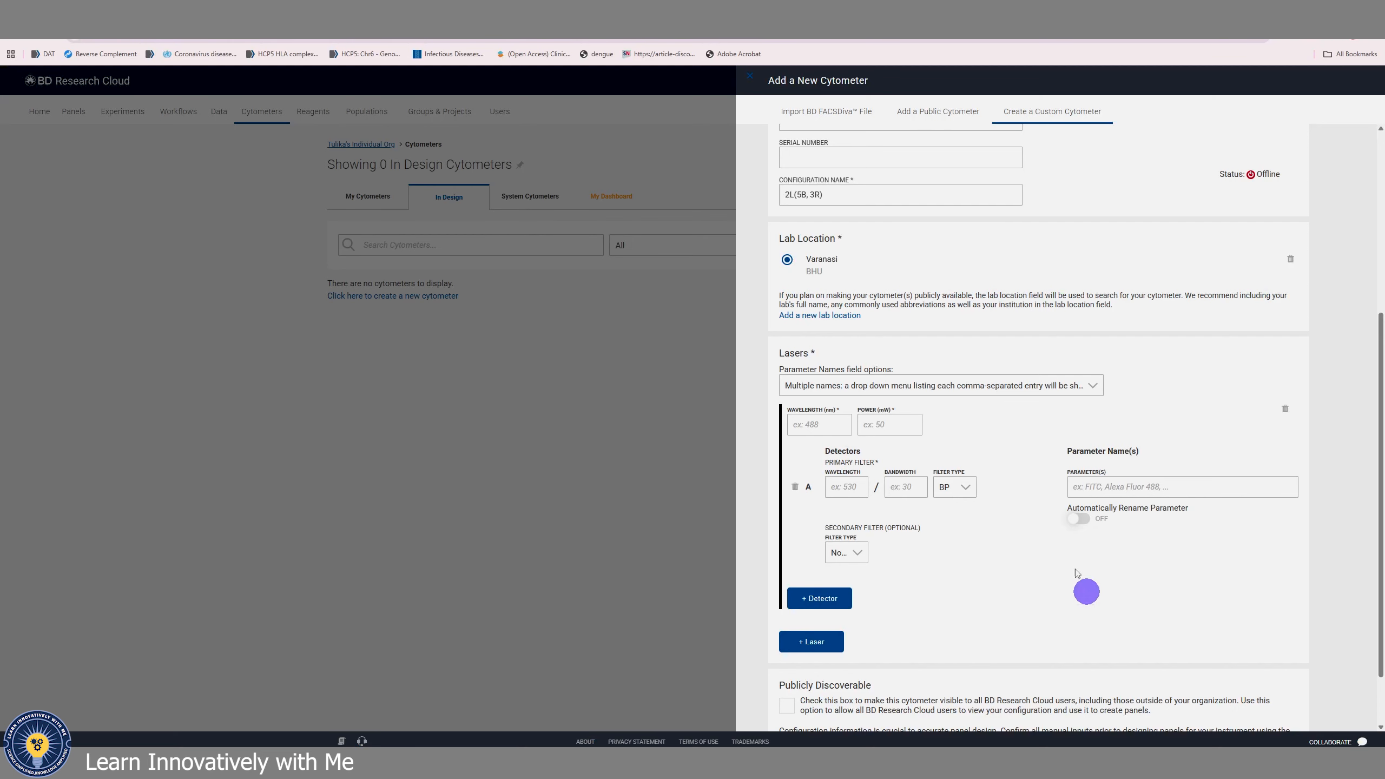
pyautogui.scroll(1, 883, 503)
pyautogui.click(826, 477)
pyautogui.write('638')
pyautogui.click(1133, 550)
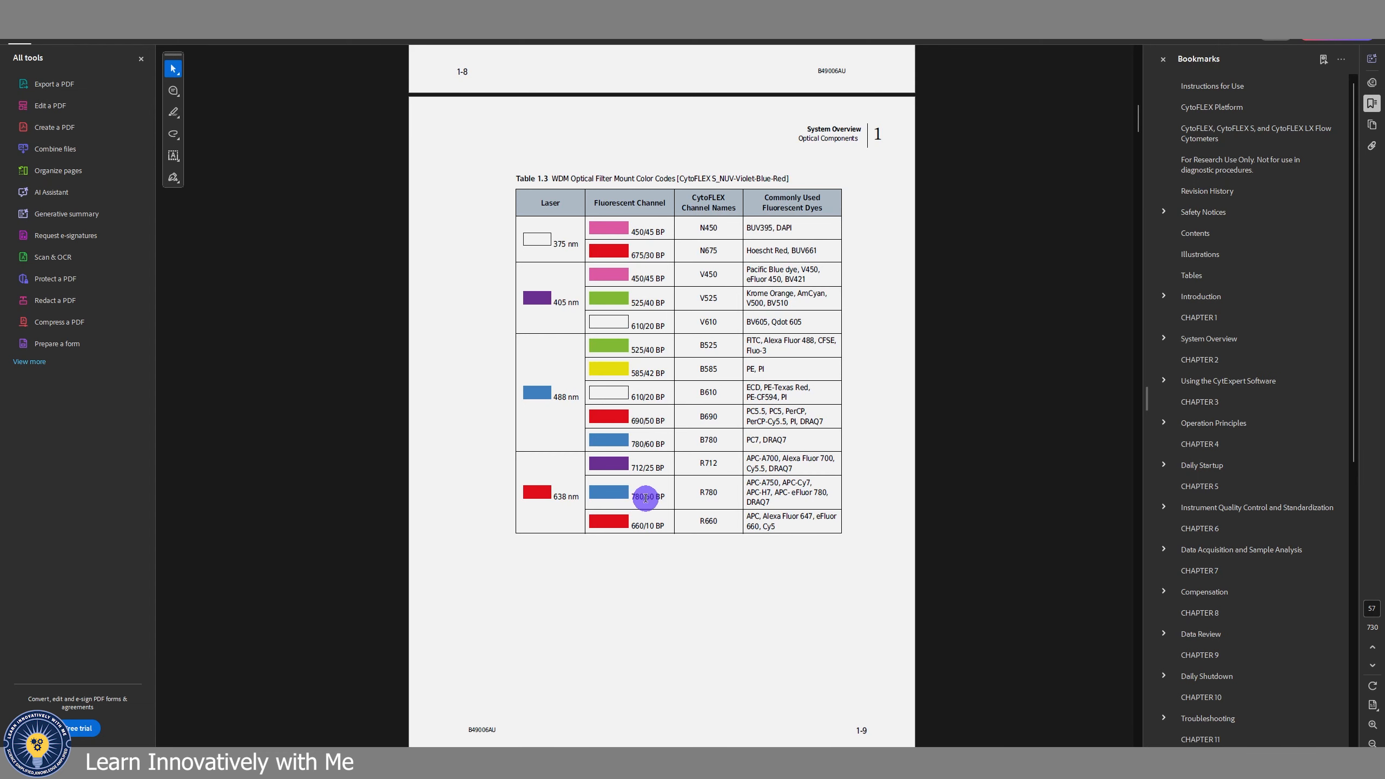
pyautogui.moveTo(646, 499); pyautogui.dragTo(698, 499)
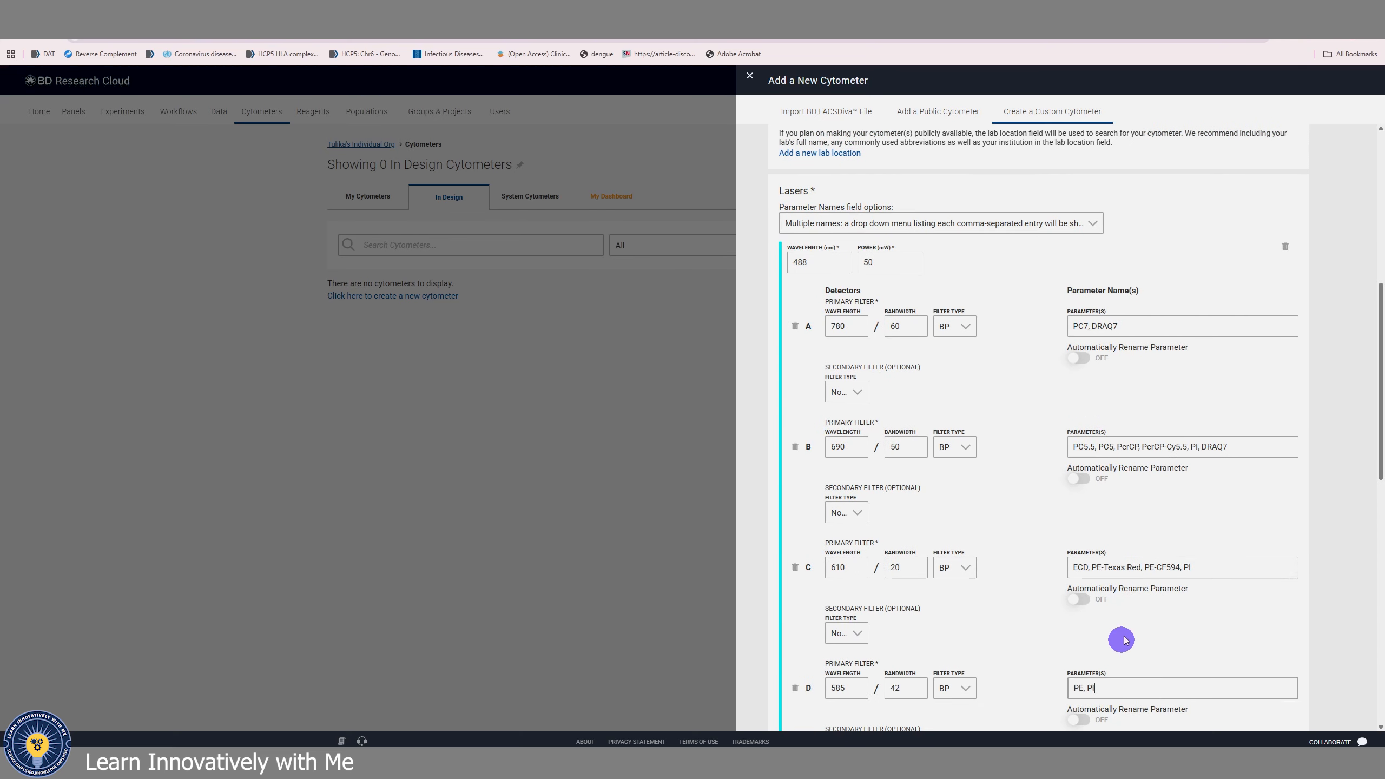
# Add the CytoFLEX cytometer as publicly discoverable and publish it, returning to the cytometer list
pyautogui.scroll(-15, 1112, 494)
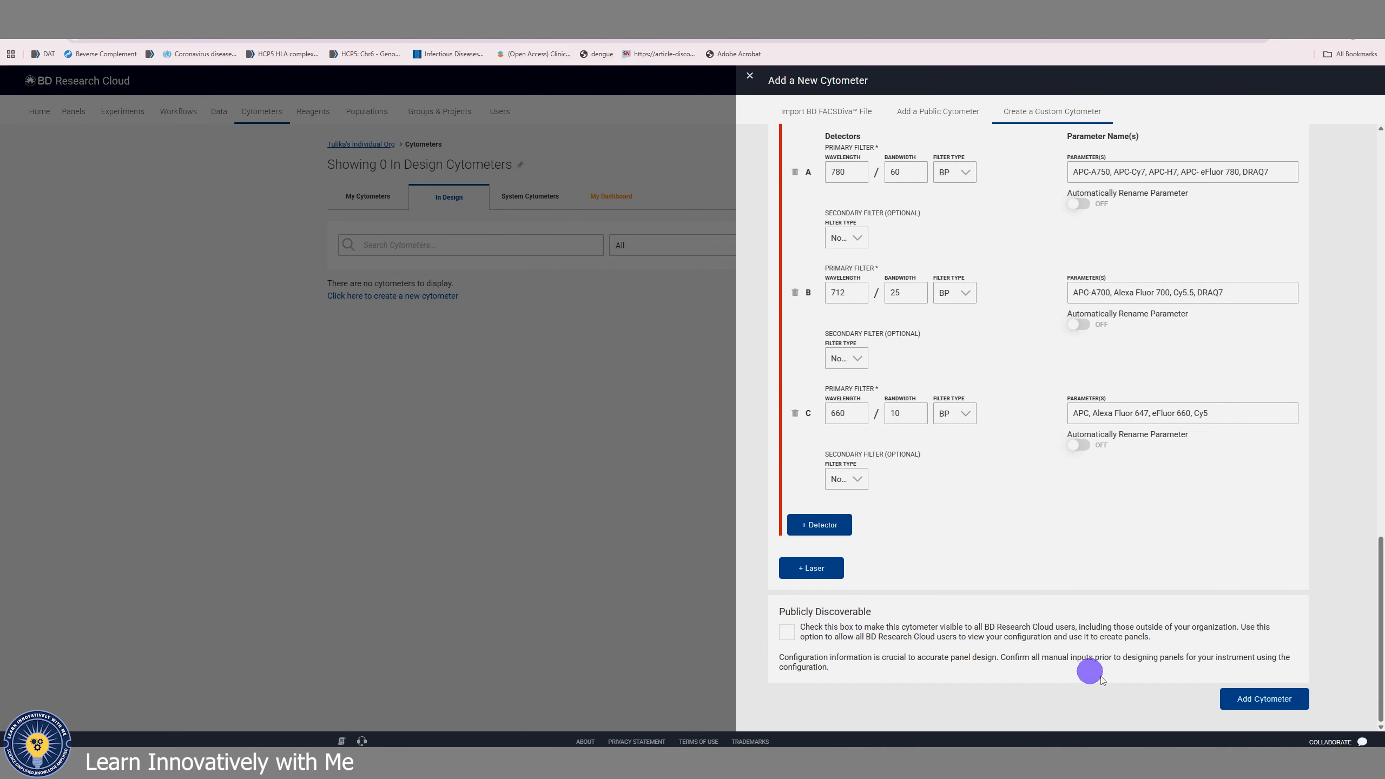
pyautogui.click(787, 633)
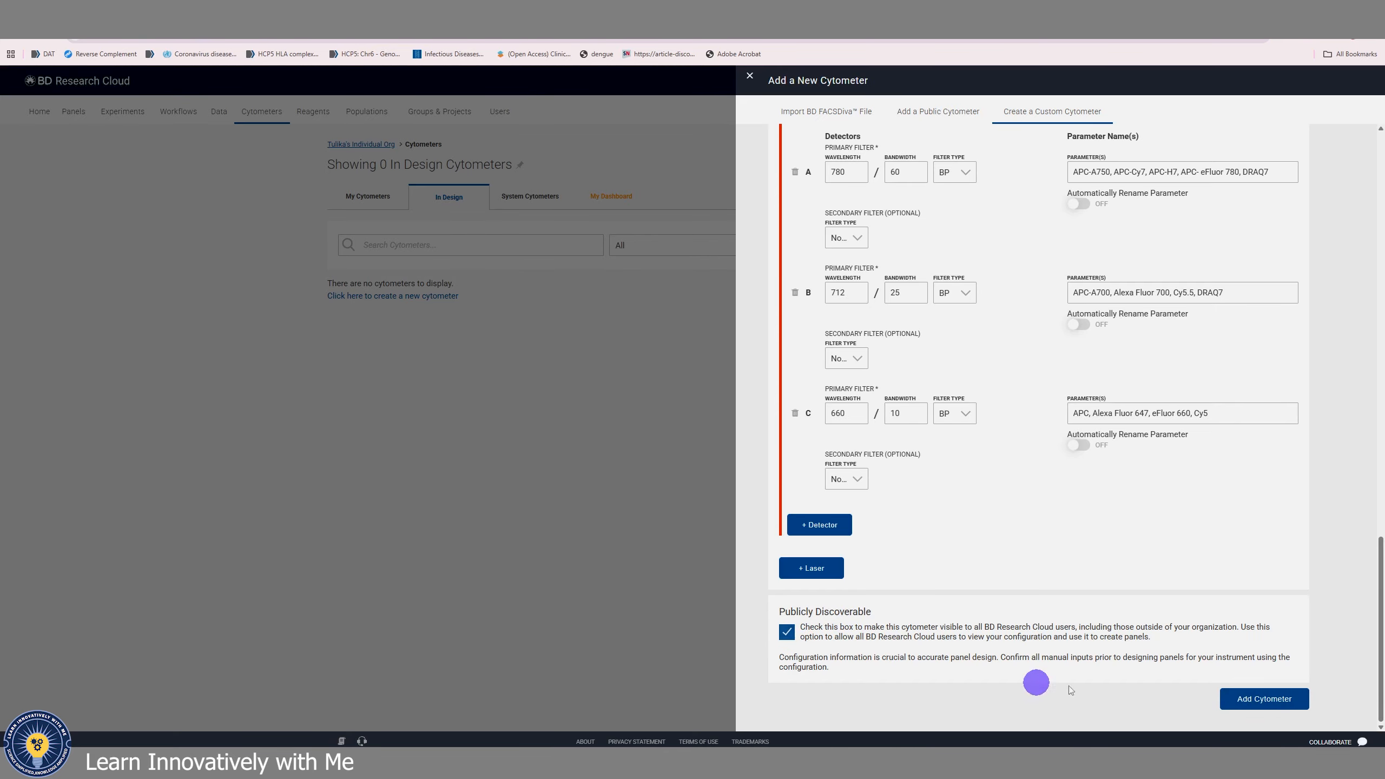
pyautogui.click(1254, 701)
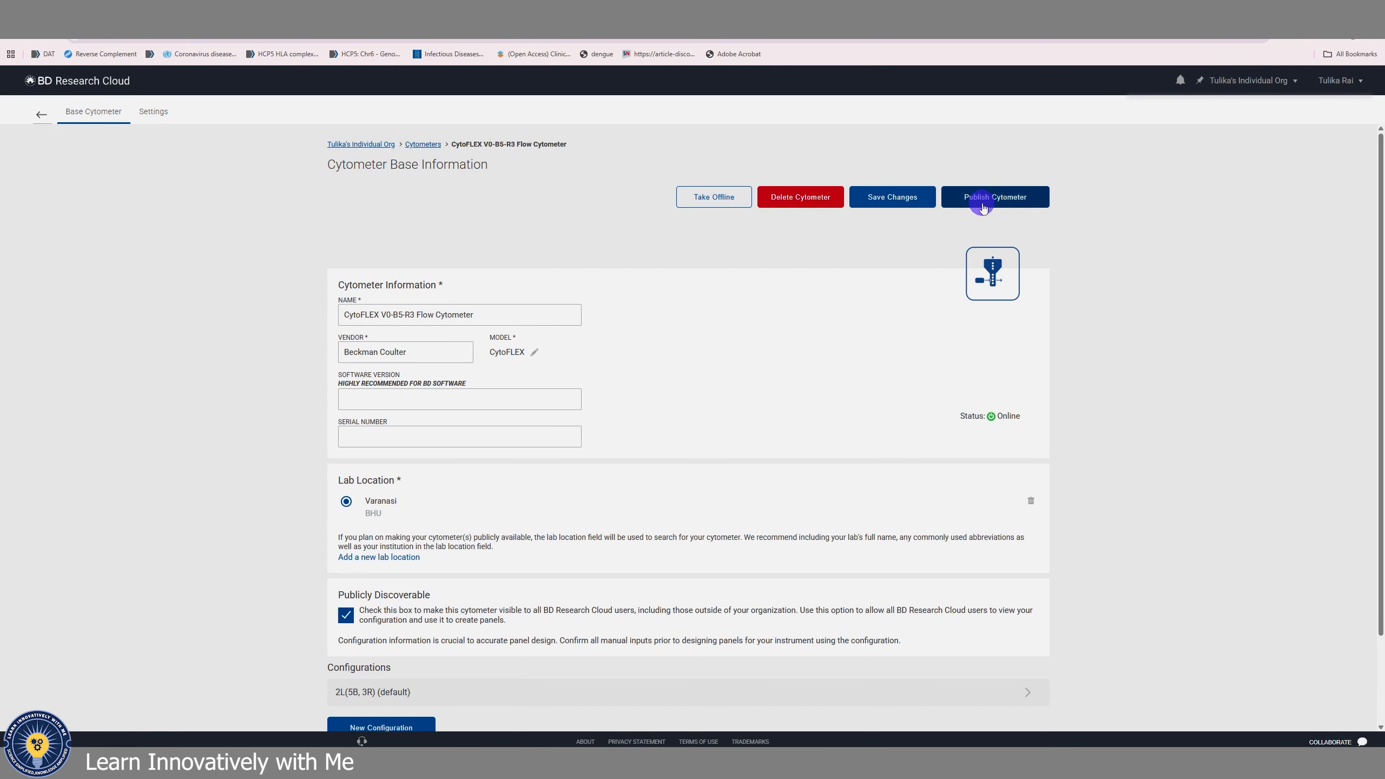
pyautogui.click(979, 197)
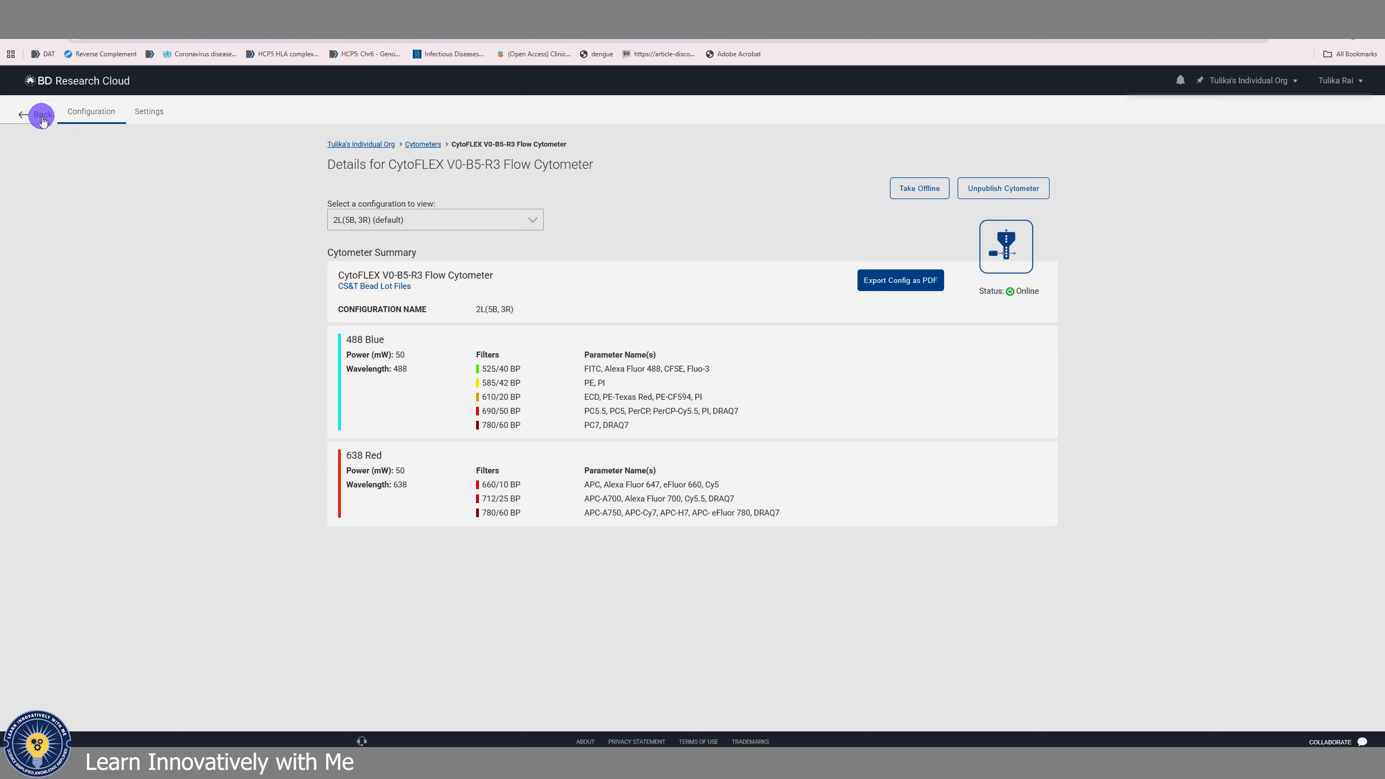
pyautogui.click(43, 116)
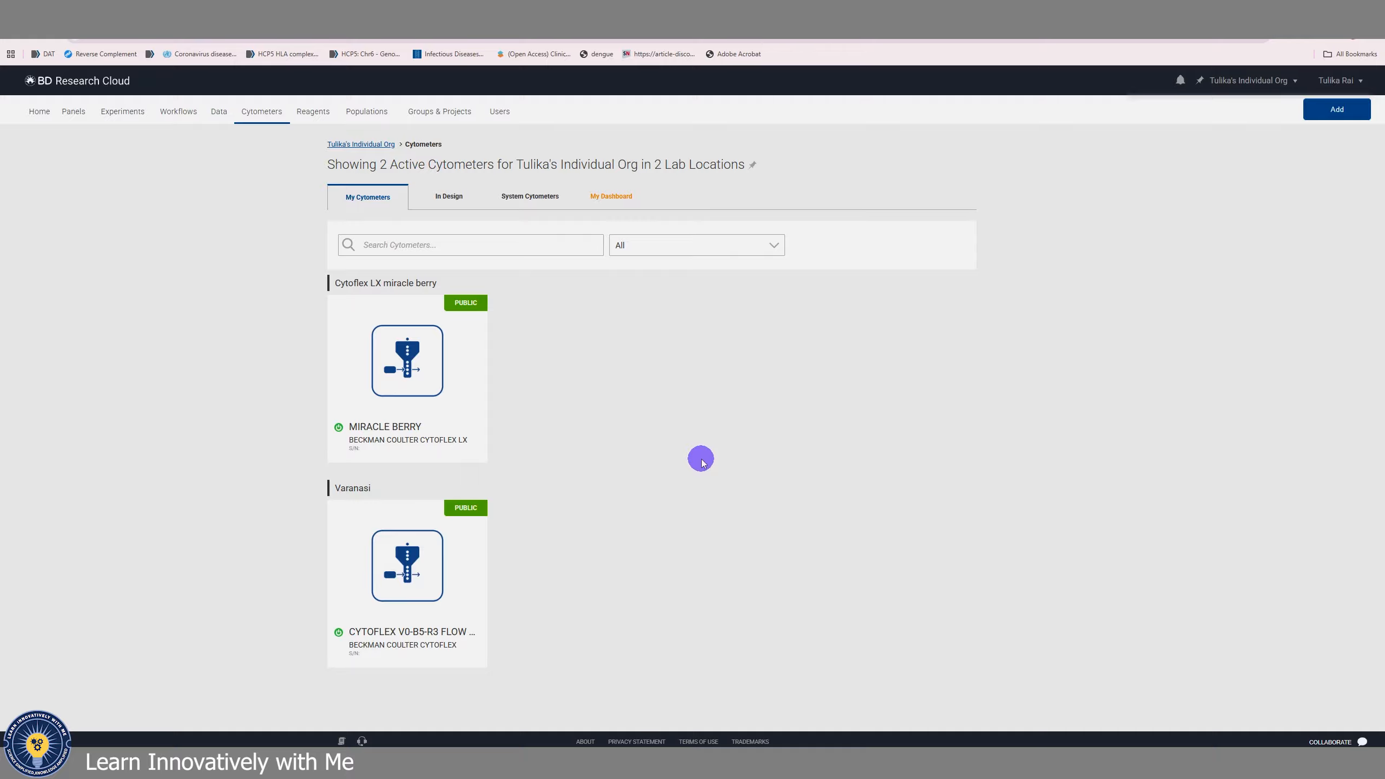
# Start creating another custom cytometer from the list of in-design cytometers
pyautogui.click(456, 194)
pyautogui.click(420, 298)
pyautogui.click(920, 114)
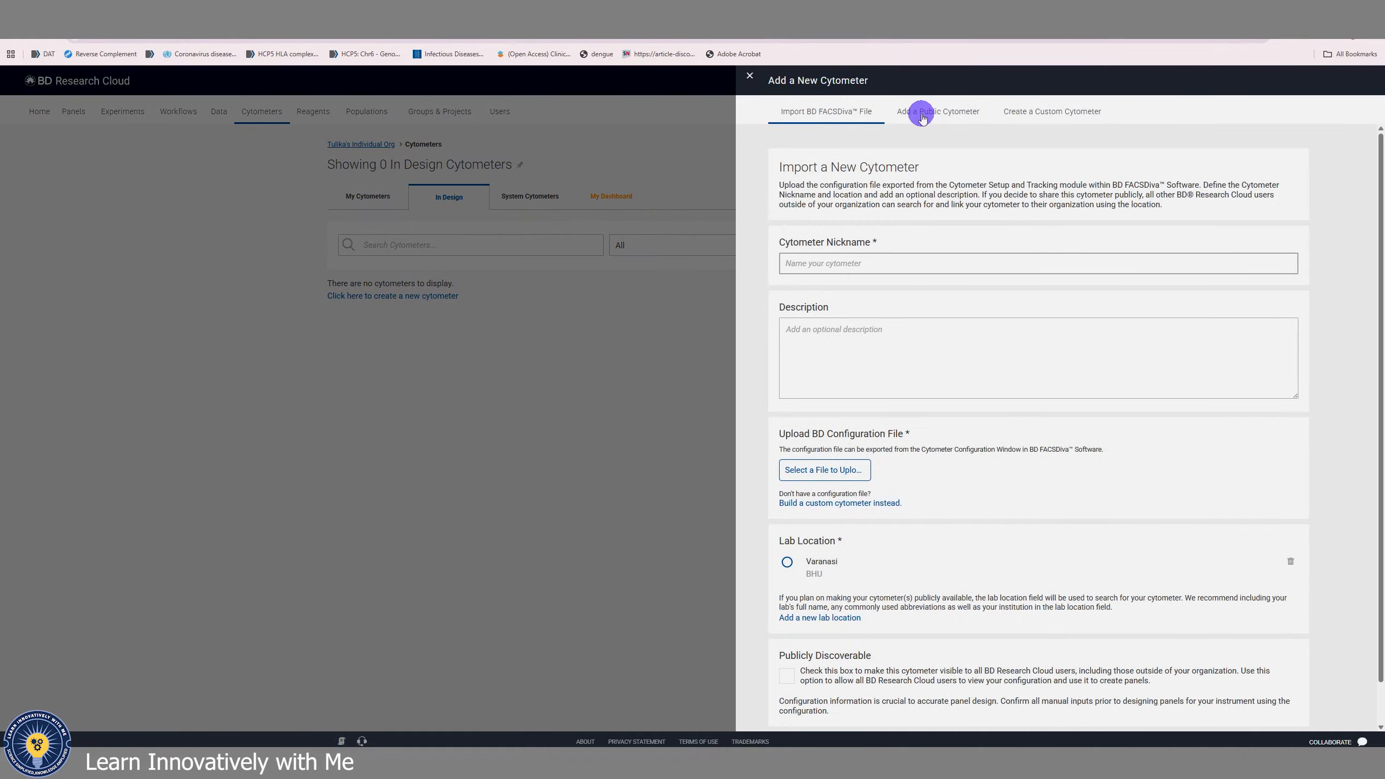
pyautogui.click(1019, 115)
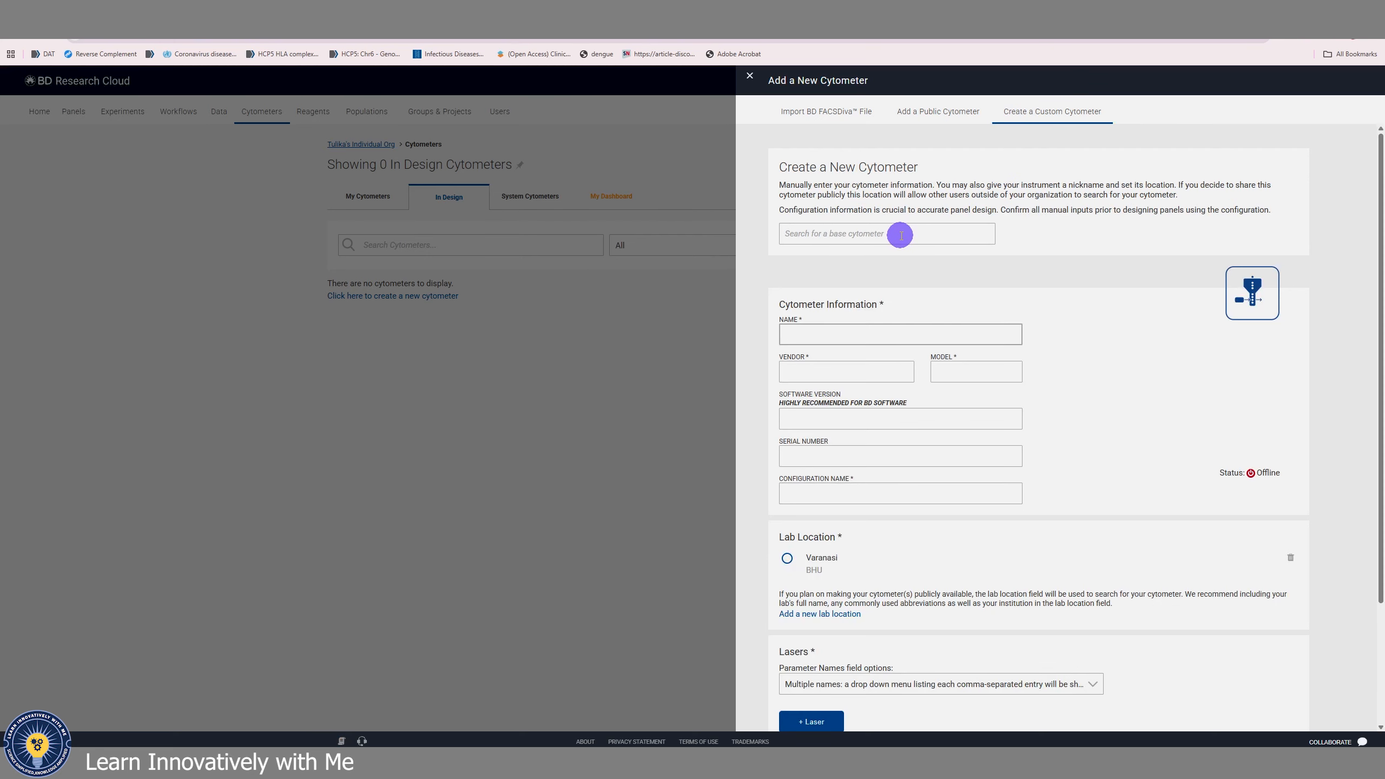
# Base the new cytometer on BD FACSCalibur with the 2L (3B, 1R) laser configuration and look over its lasers and detectors
pyautogui.click(900, 234)
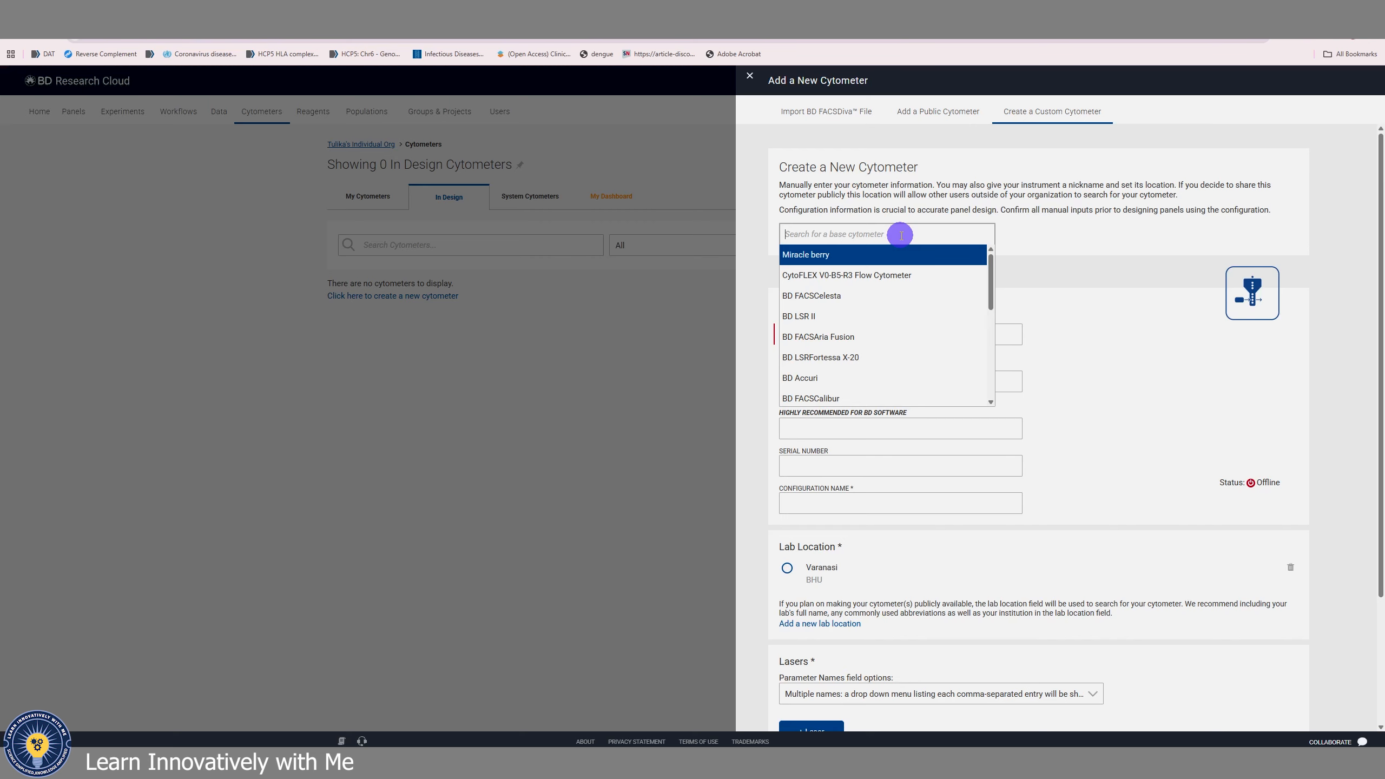
pyautogui.write('cal')
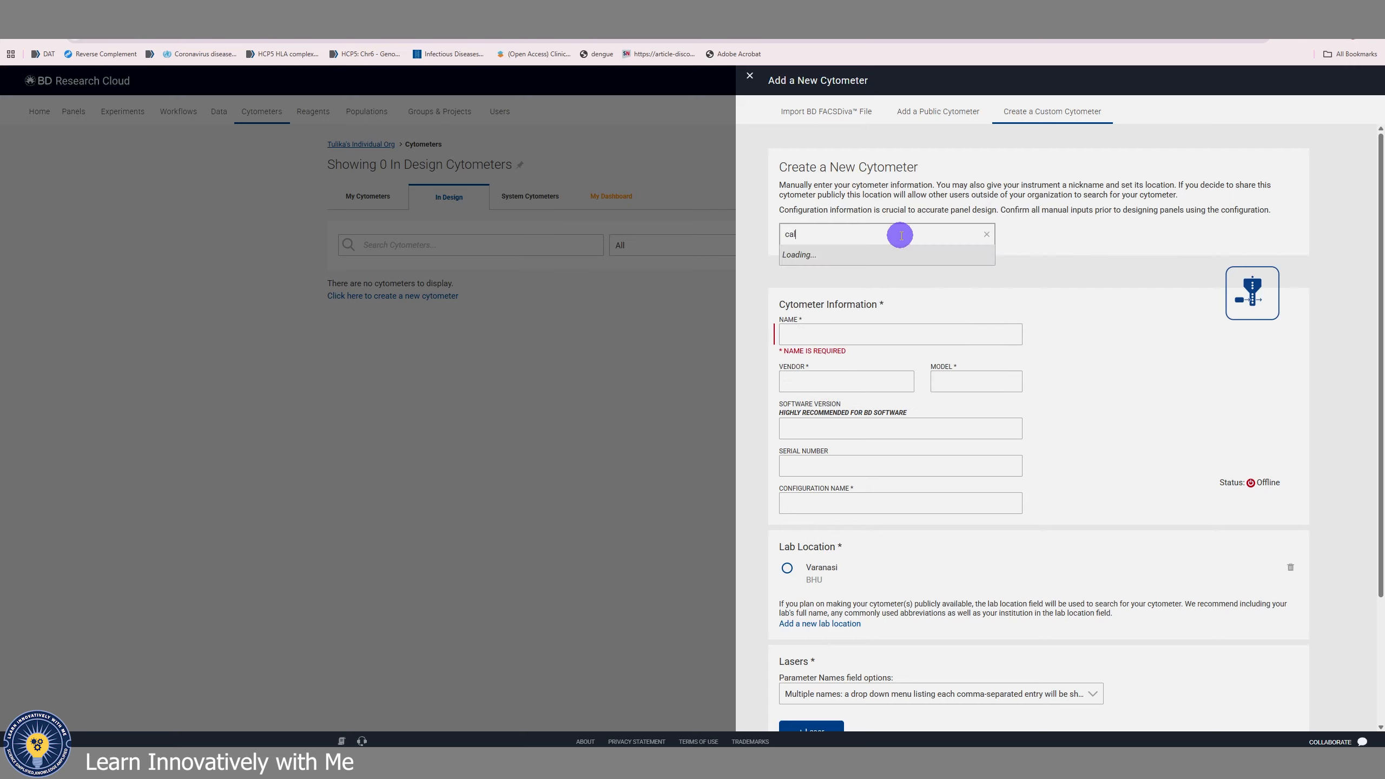
pyautogui.write('ibur')
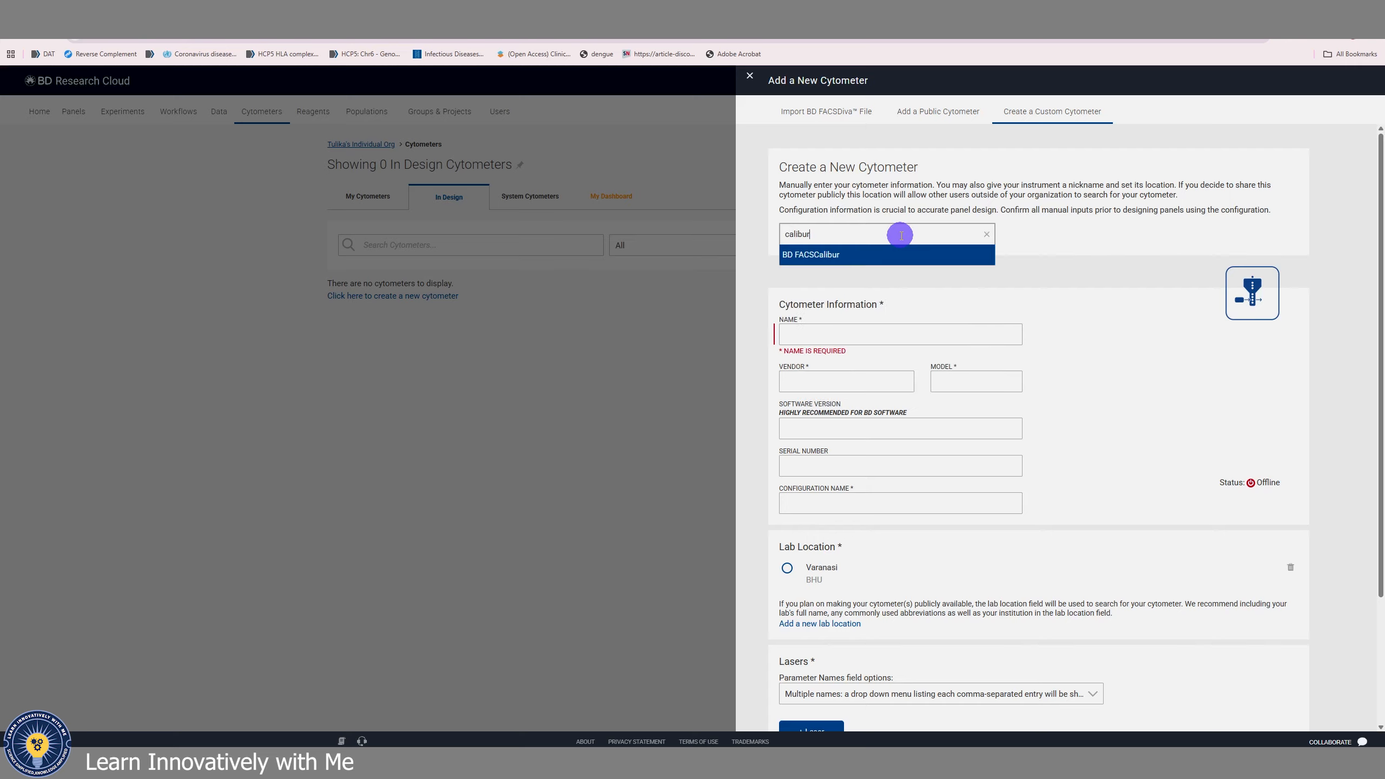
pyautogui.click(887, 255)
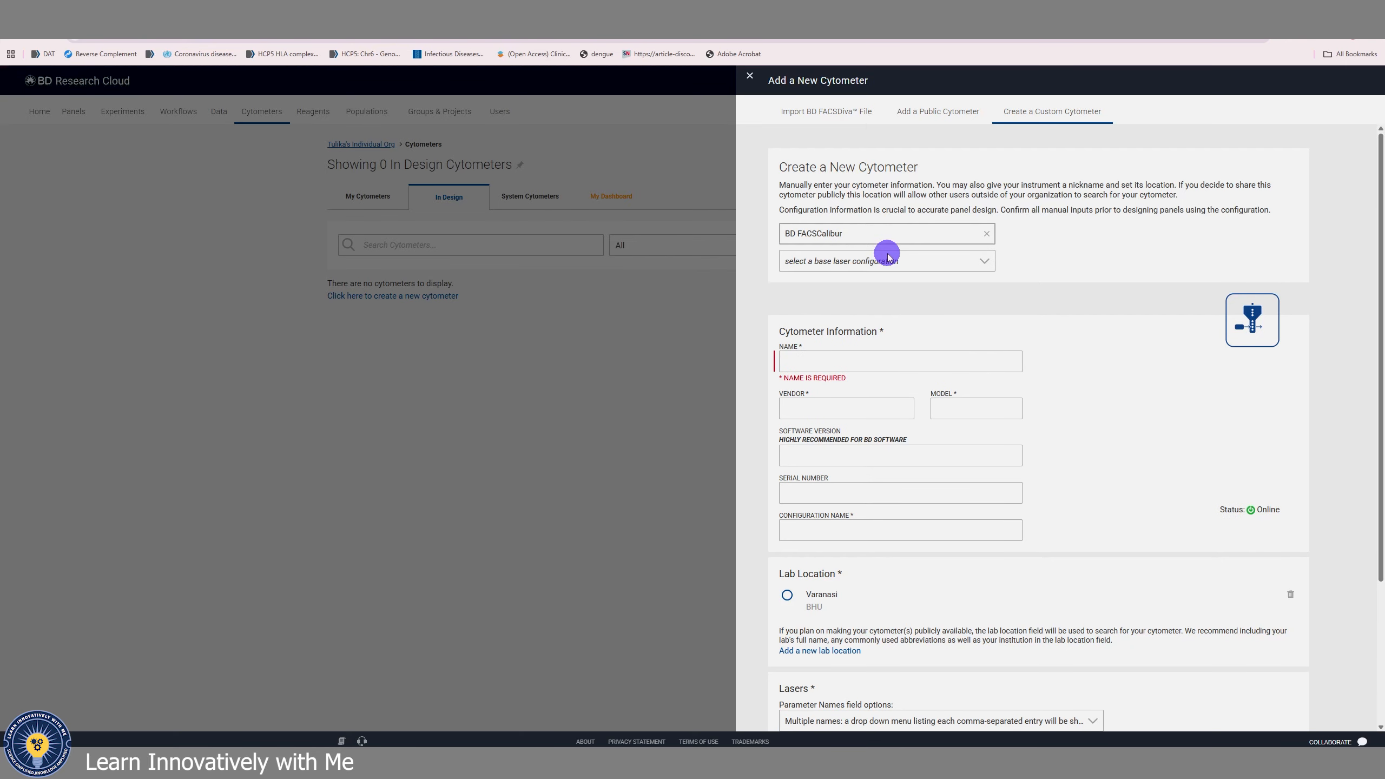
pyautogui.click(980, 260)
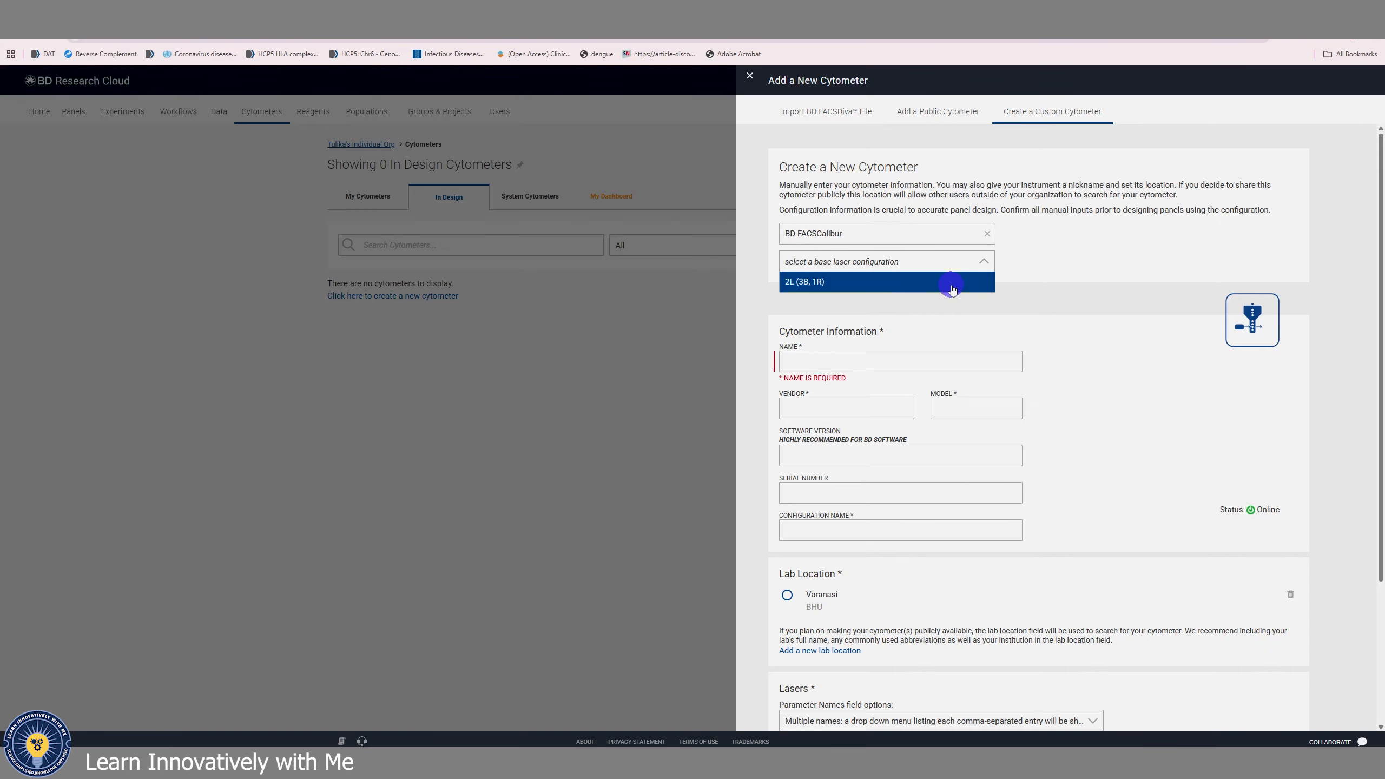
pyautogui.click(951, 288)
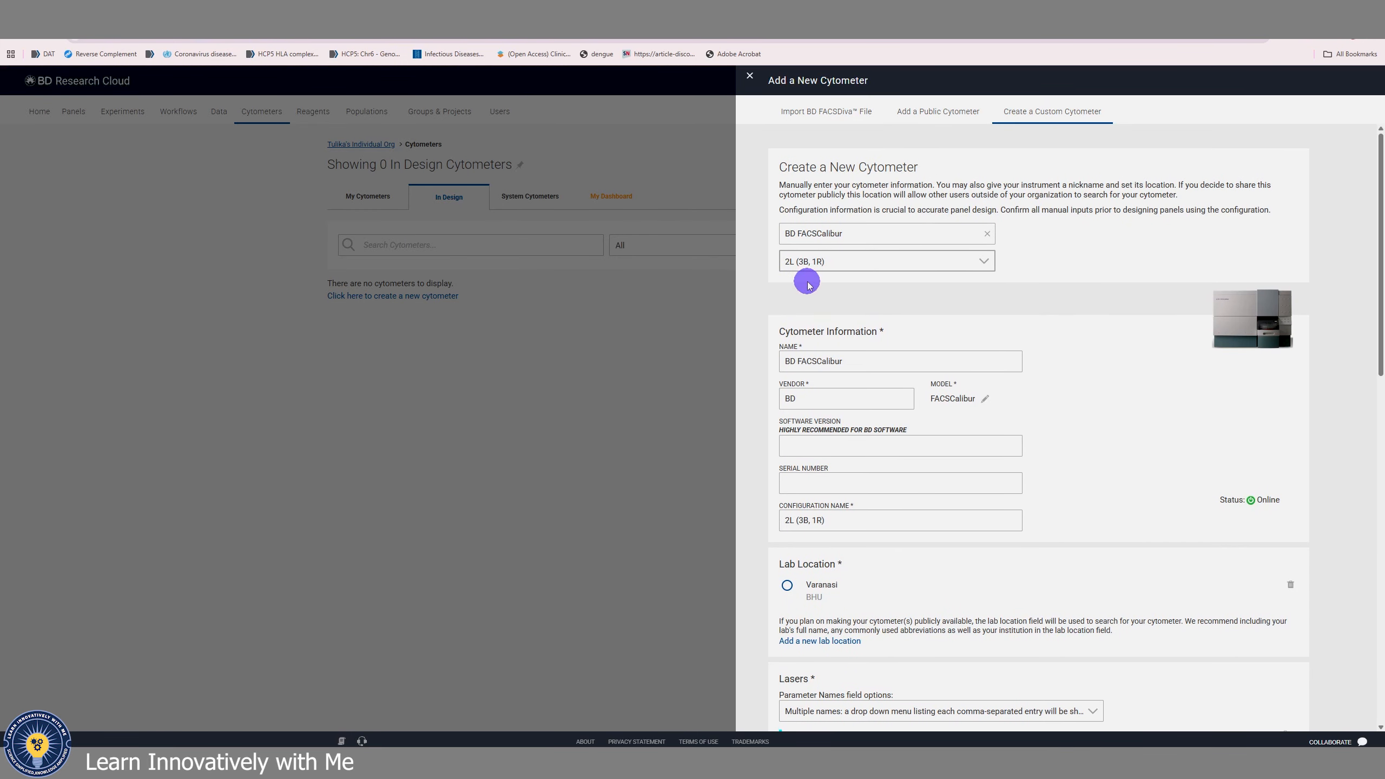
pyautogui.scroll(-1, 878, 462)
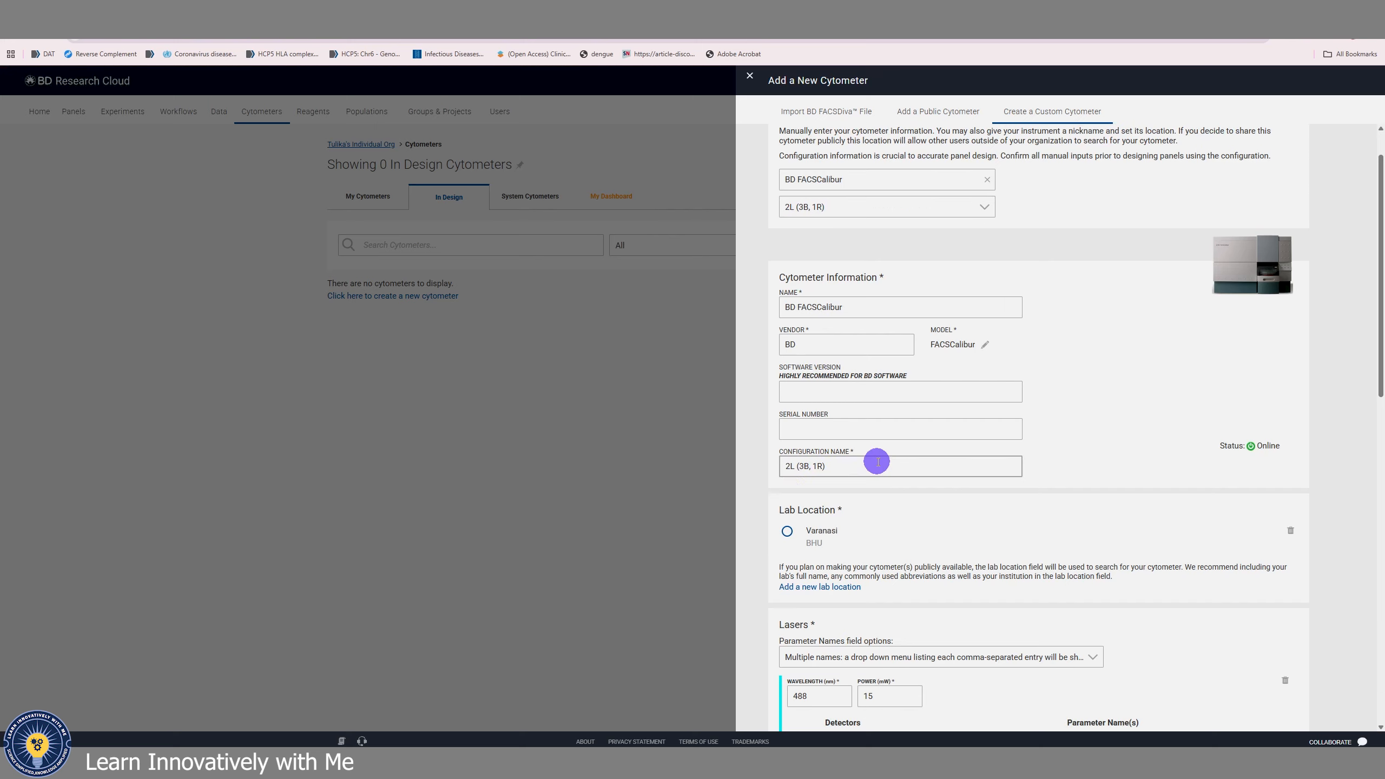
pyautogui.scroll(-12, 878, 462)
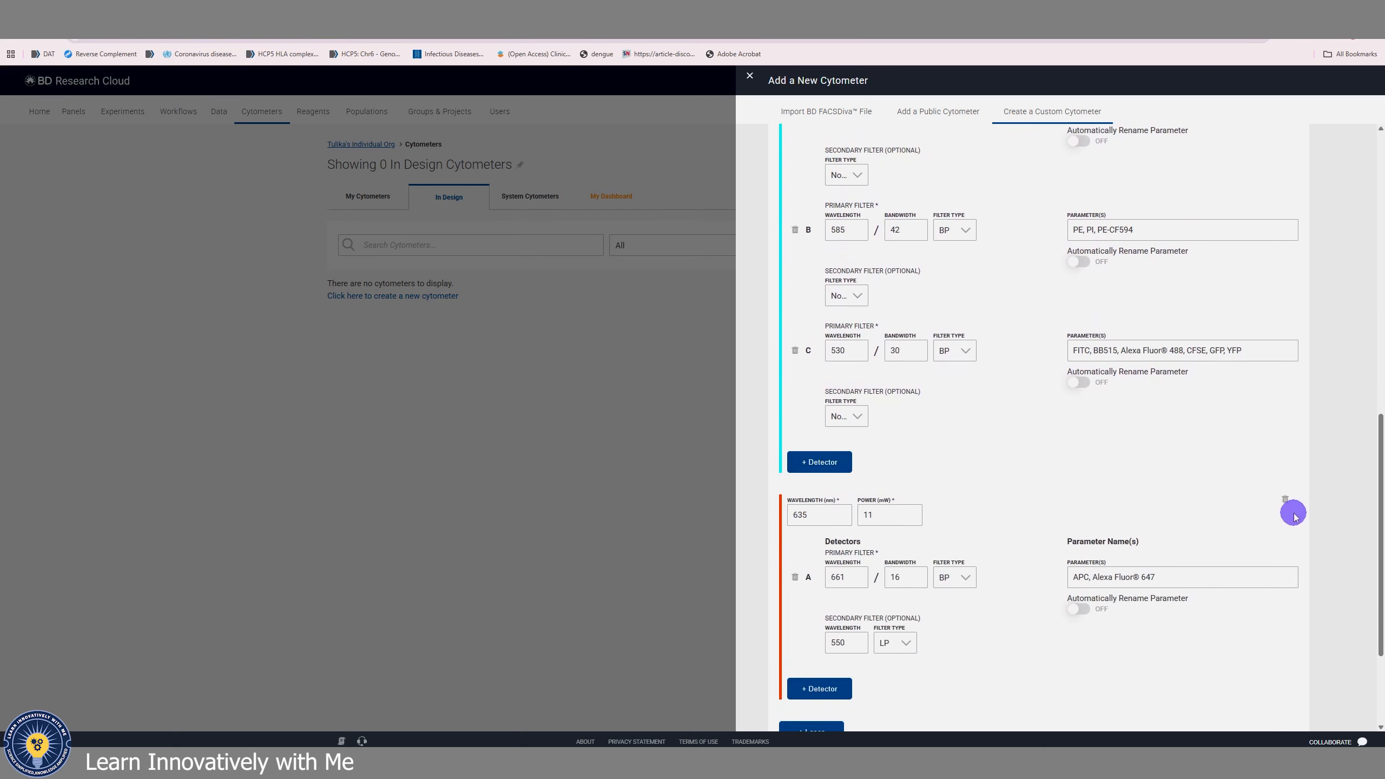
# Remove the 635 nm laser from the BD FACSCalibur configuration and try to add the cytometer as publicly discoverable
pyautogui.click(1285, 501)
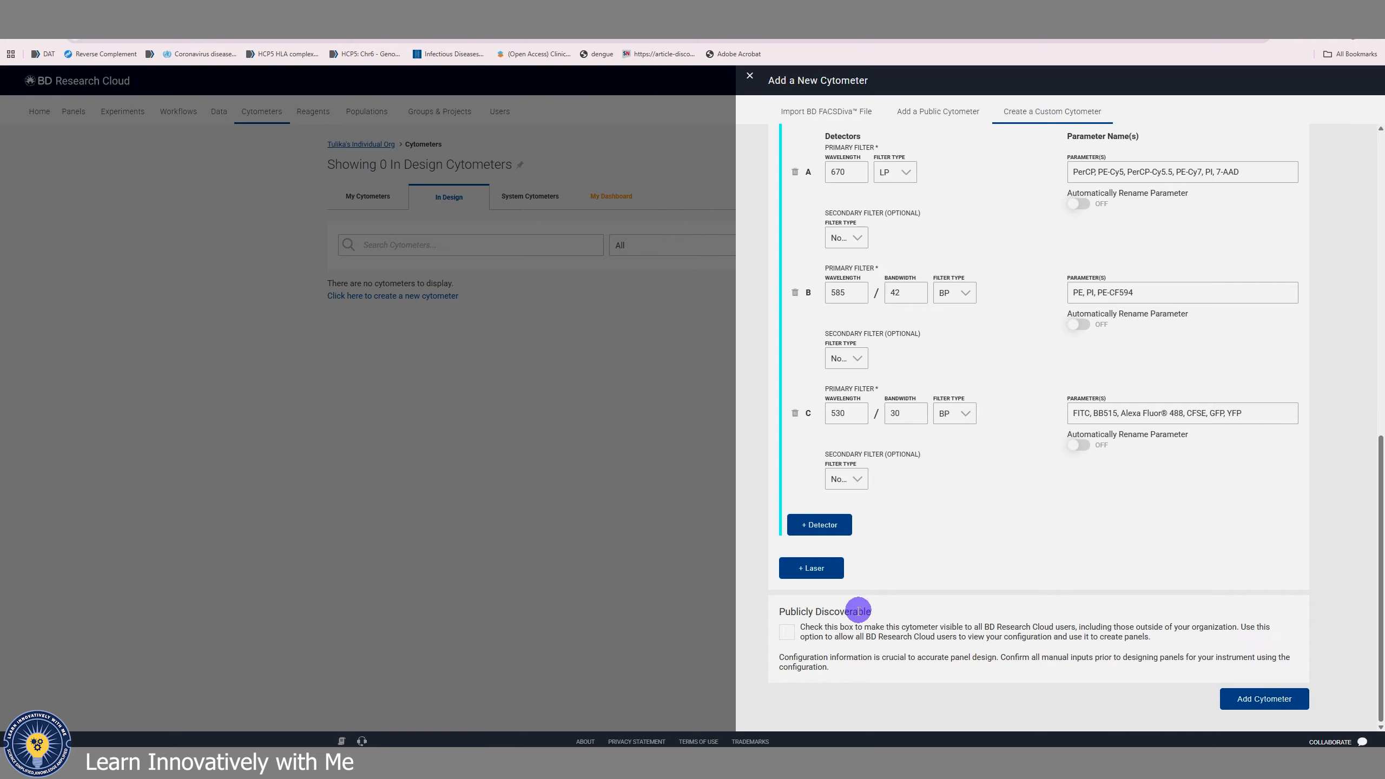
pyautogui.click(787, 632)
pyautogui.click(1266, 699)
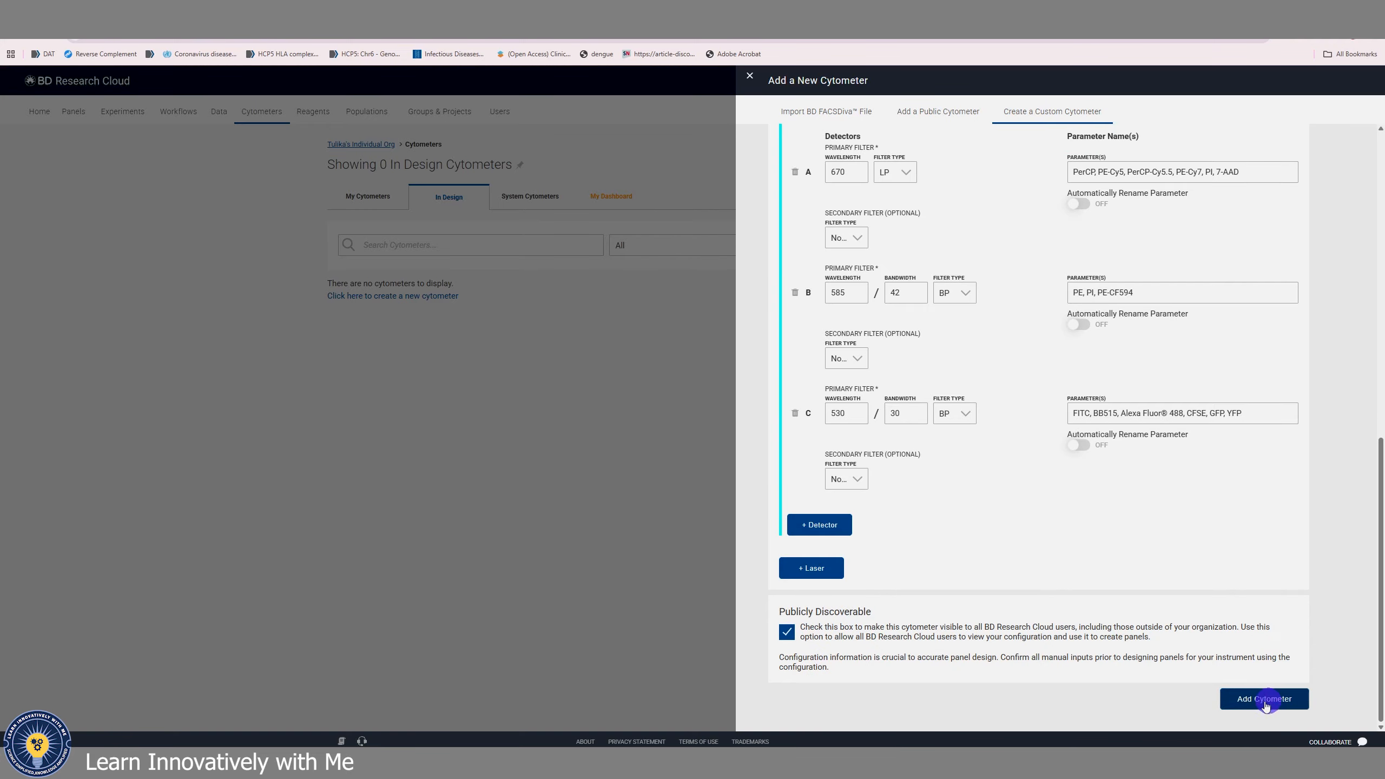
pyautogui.click(1249, 700)
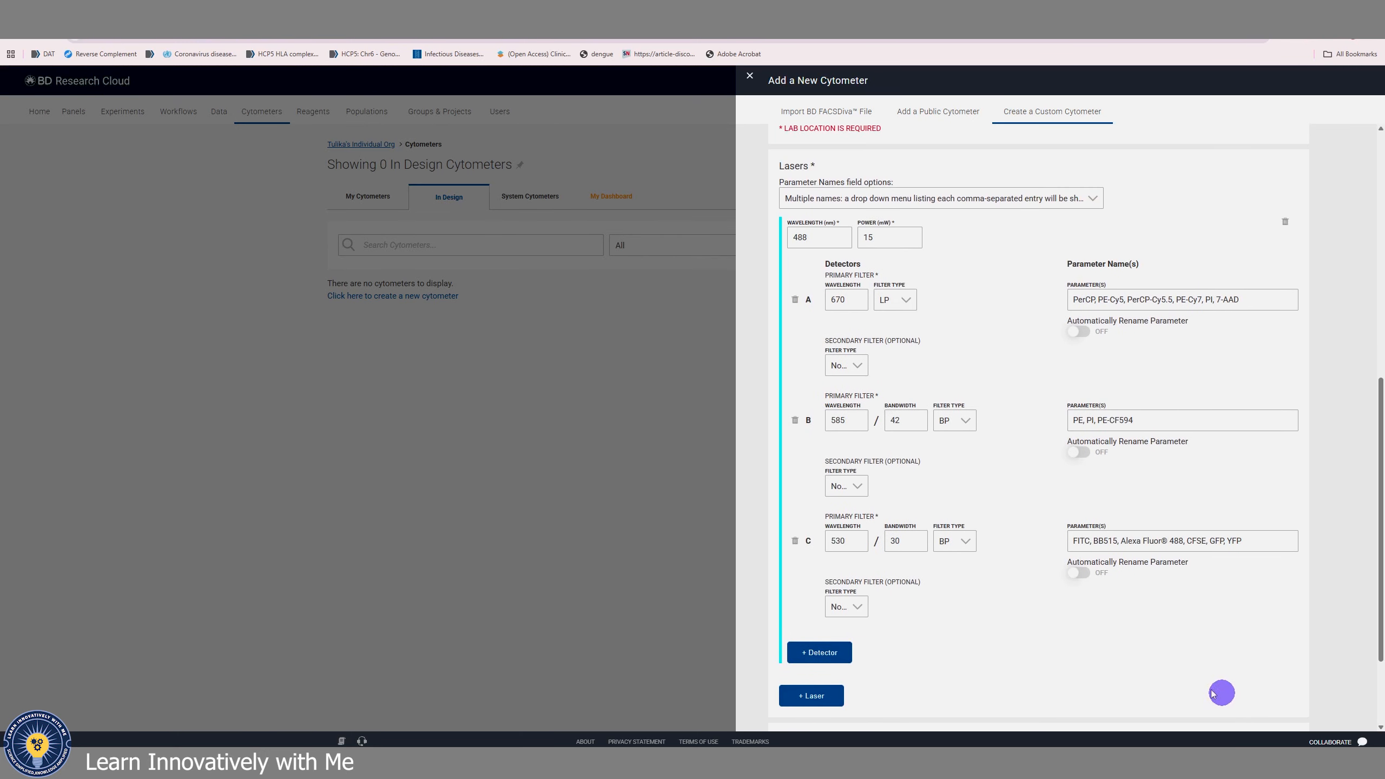
# Assign the Varanasi lab location, add and publish the BD FACSCalibur cytometer, and return to the cytometer list
pyautogui.scroll(5, 964, 550)
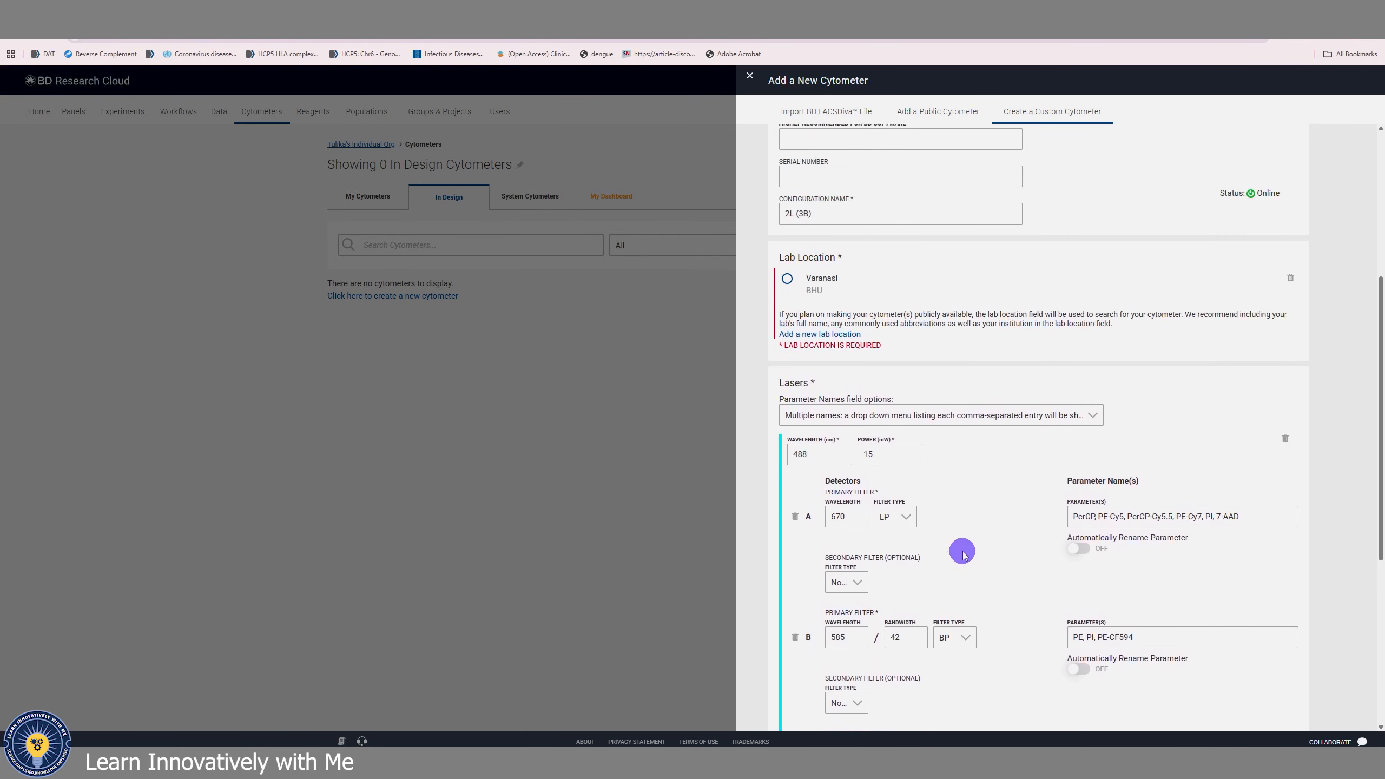
pyautogui.click(786, 387)
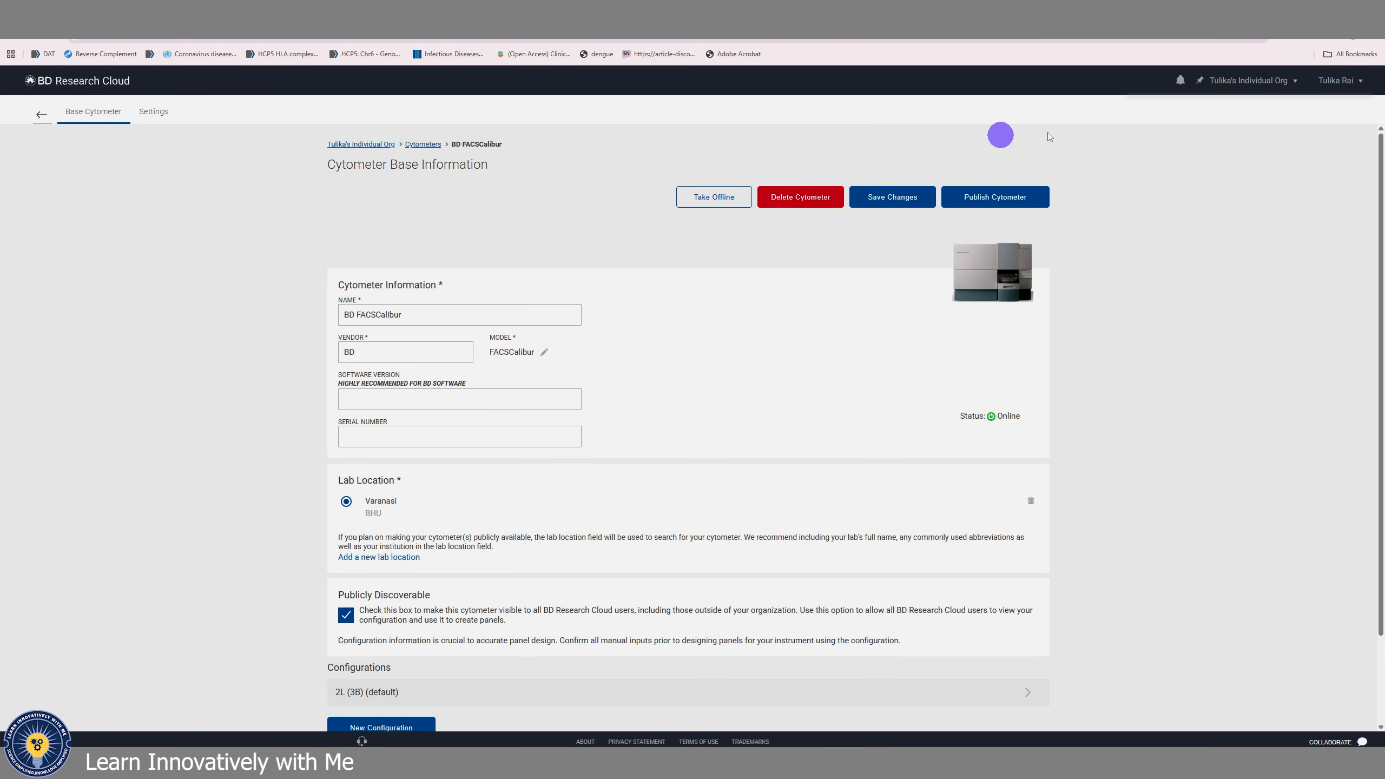
pyautogui.click(1003, 201)
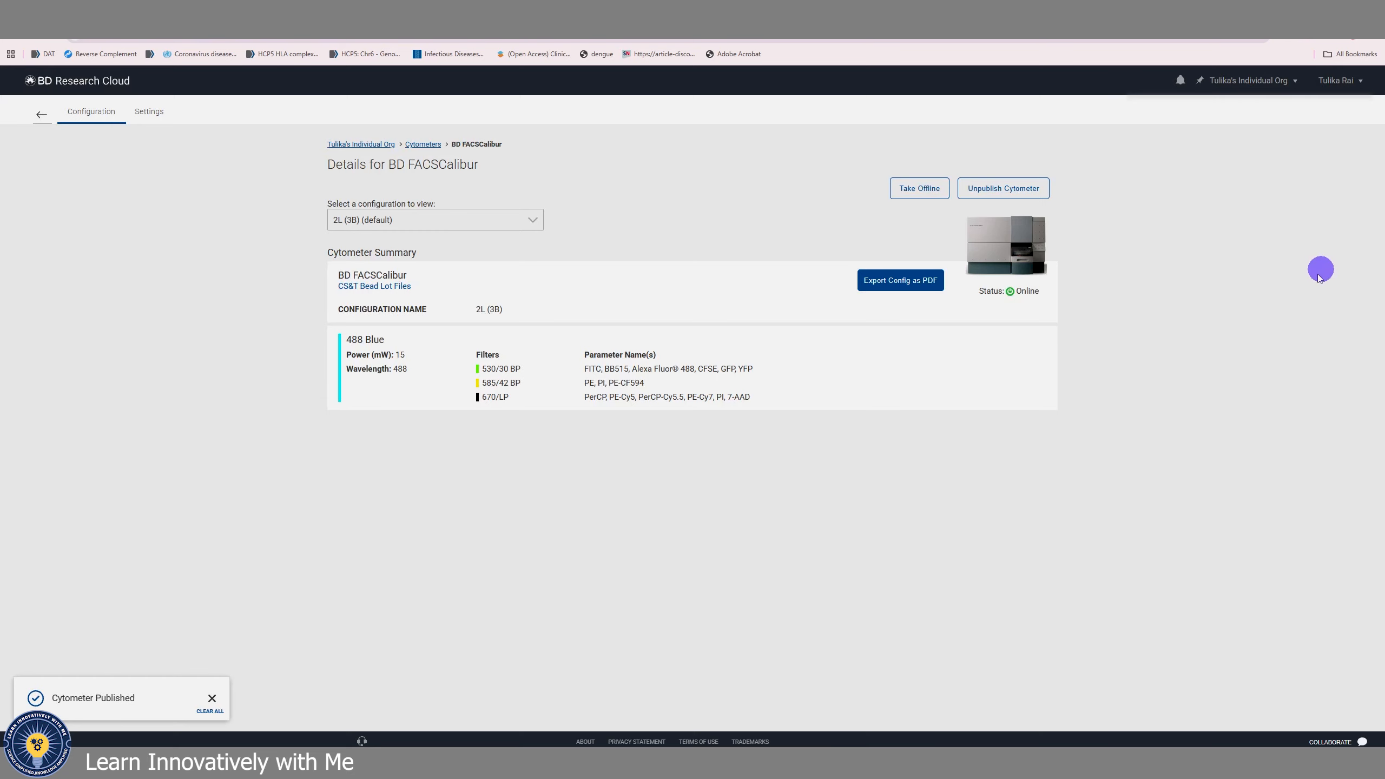
pyautogui.click(44, 115)
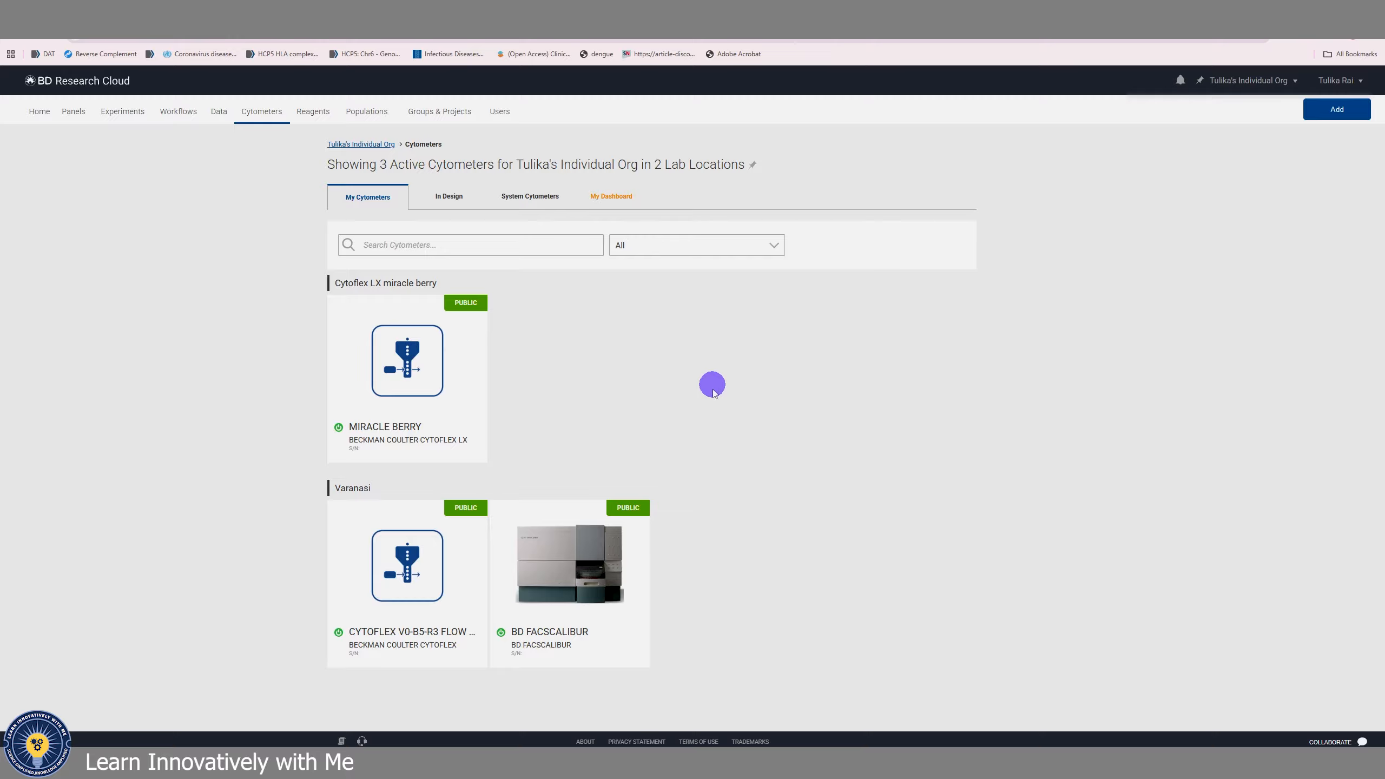
# Create a new panel named "20260824 panel" under My Project and start its design workflow
pyautogui.click(79, 113)
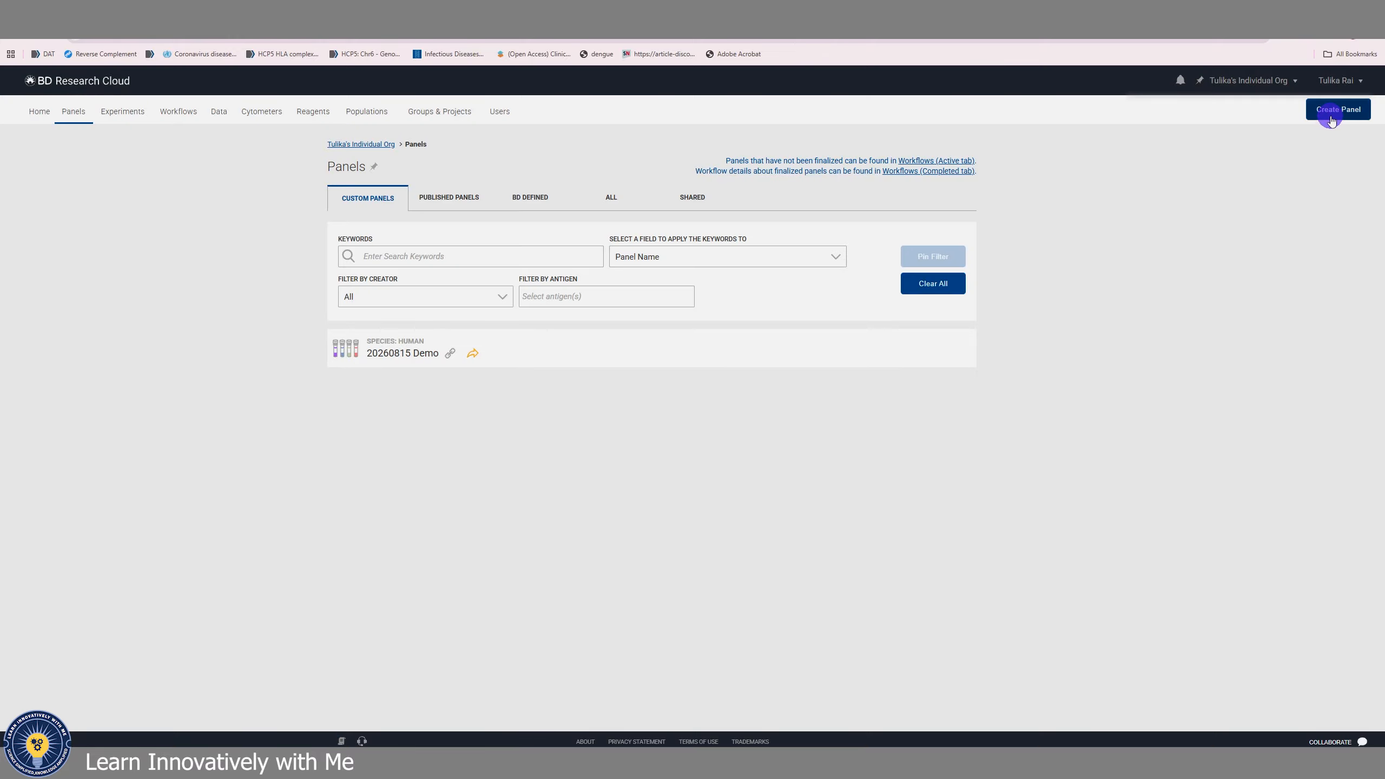
pyautogui.click(1331, 120)
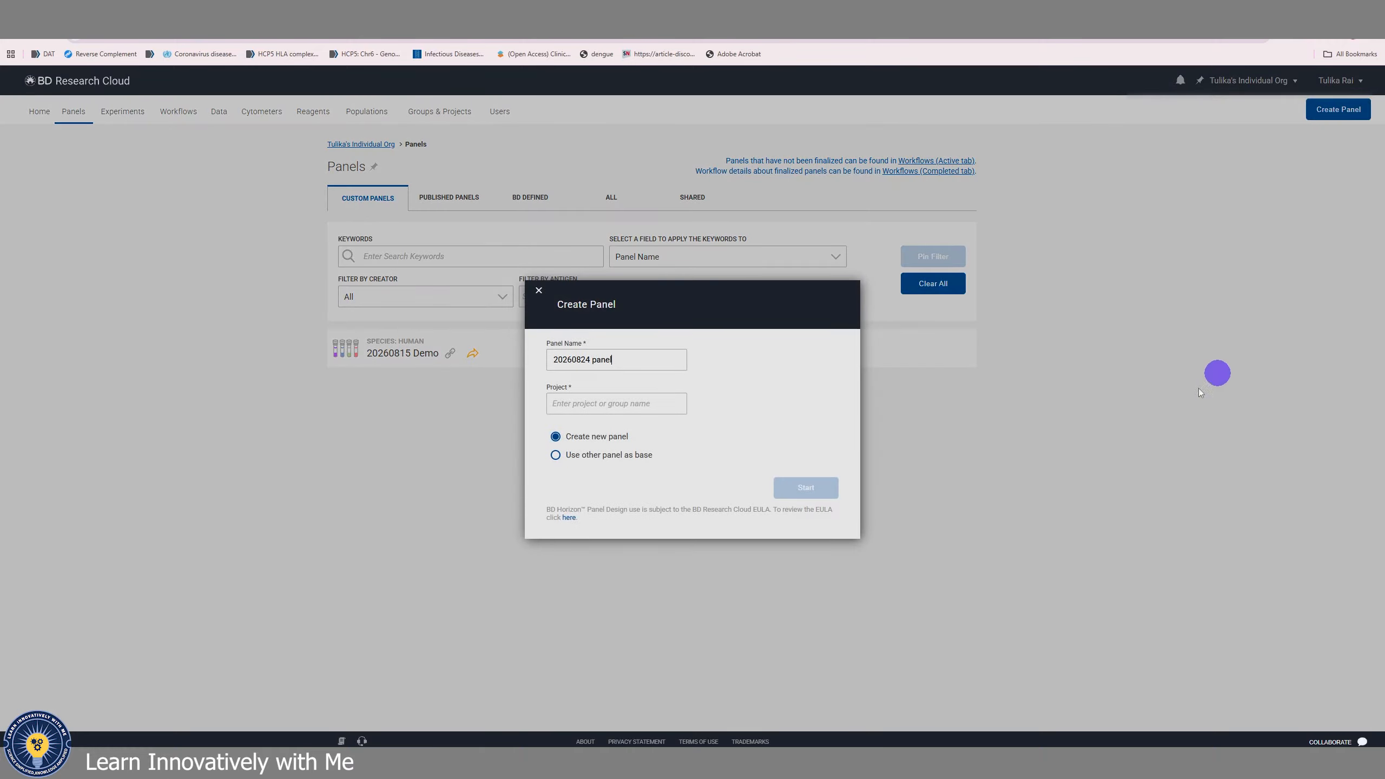
pyautogui.click(553, 404)
pyautogui.click(793, 489)
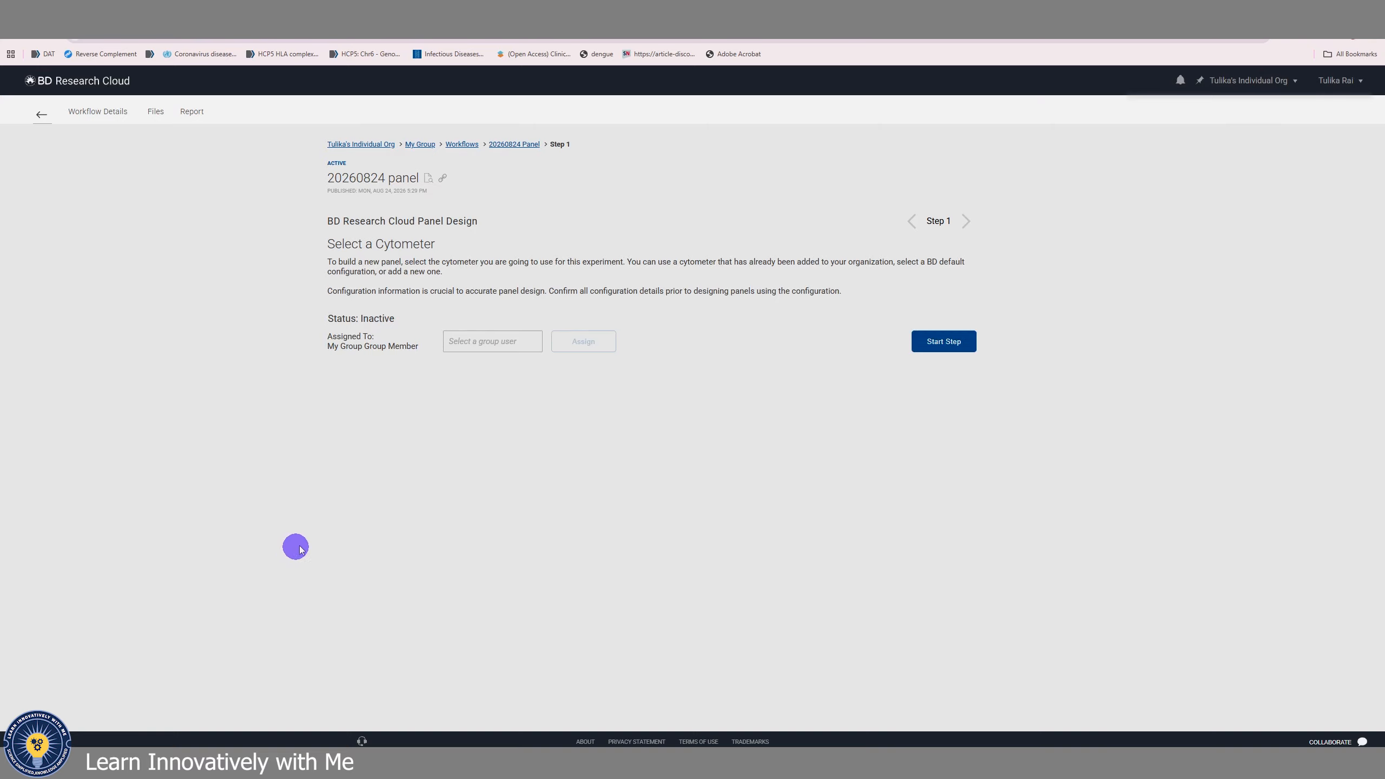
# Include system cytometer configurations, select the CytoFLEX V0-B5-R3 Flow Cytometer for the panel, and return to the home page
pyautogui.click(339, 405)
pyautogui.click(414, 442)
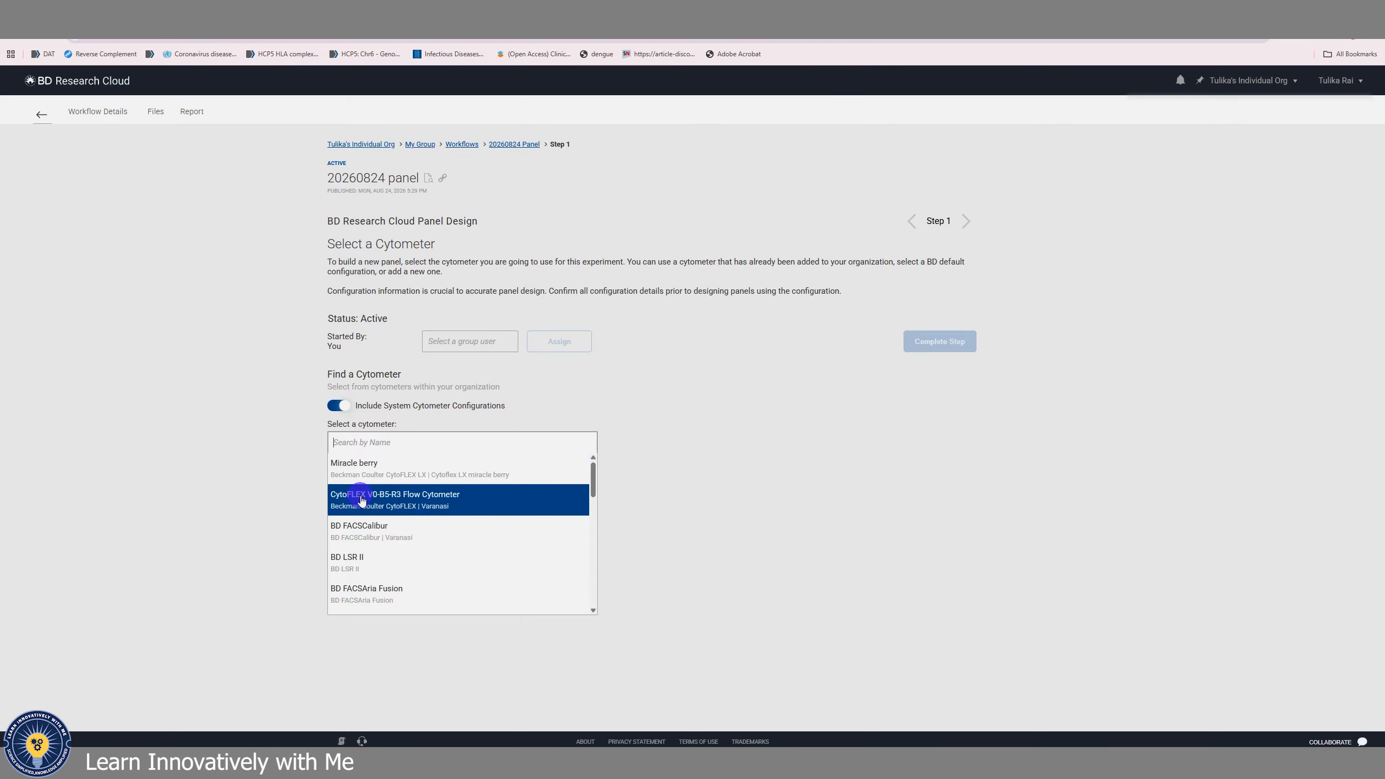
pyautogui.click(450, 501)
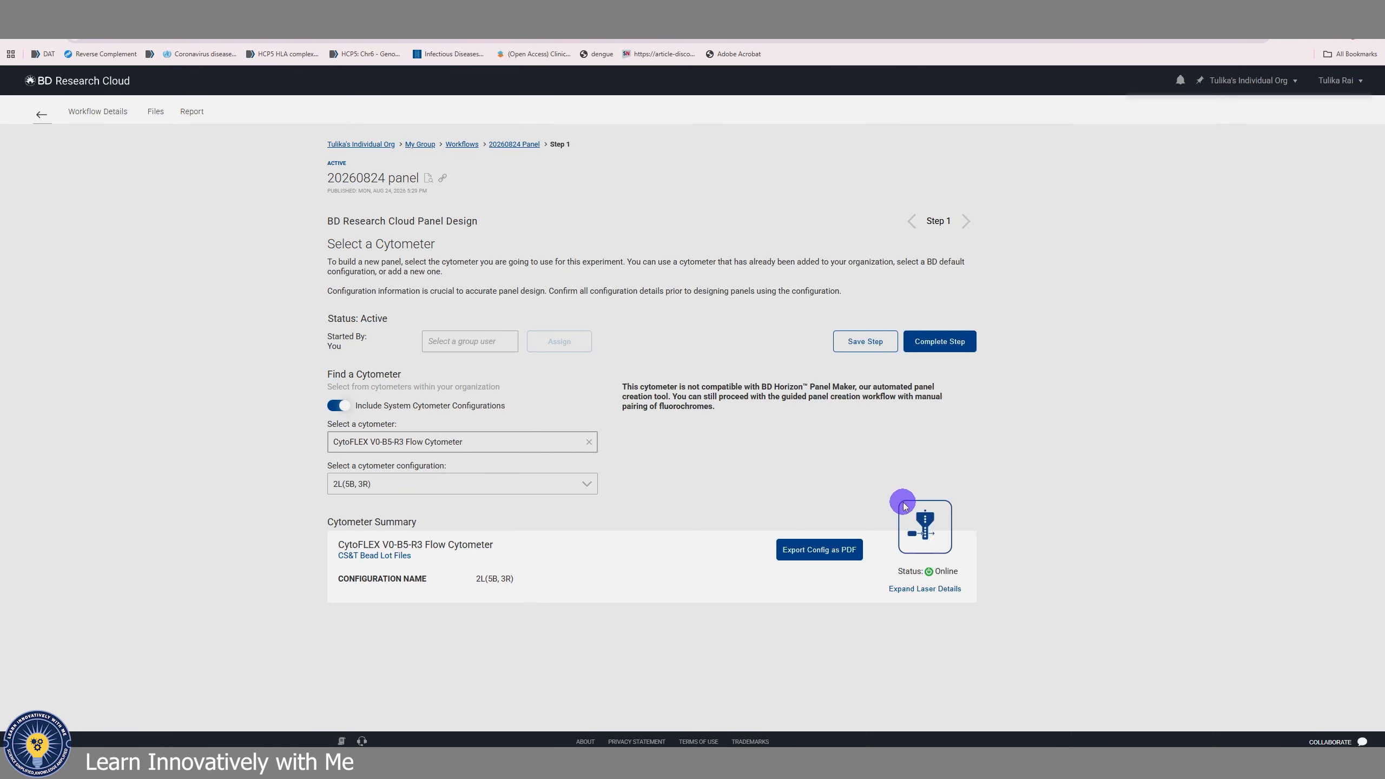
pyautogui.click(41, 115)
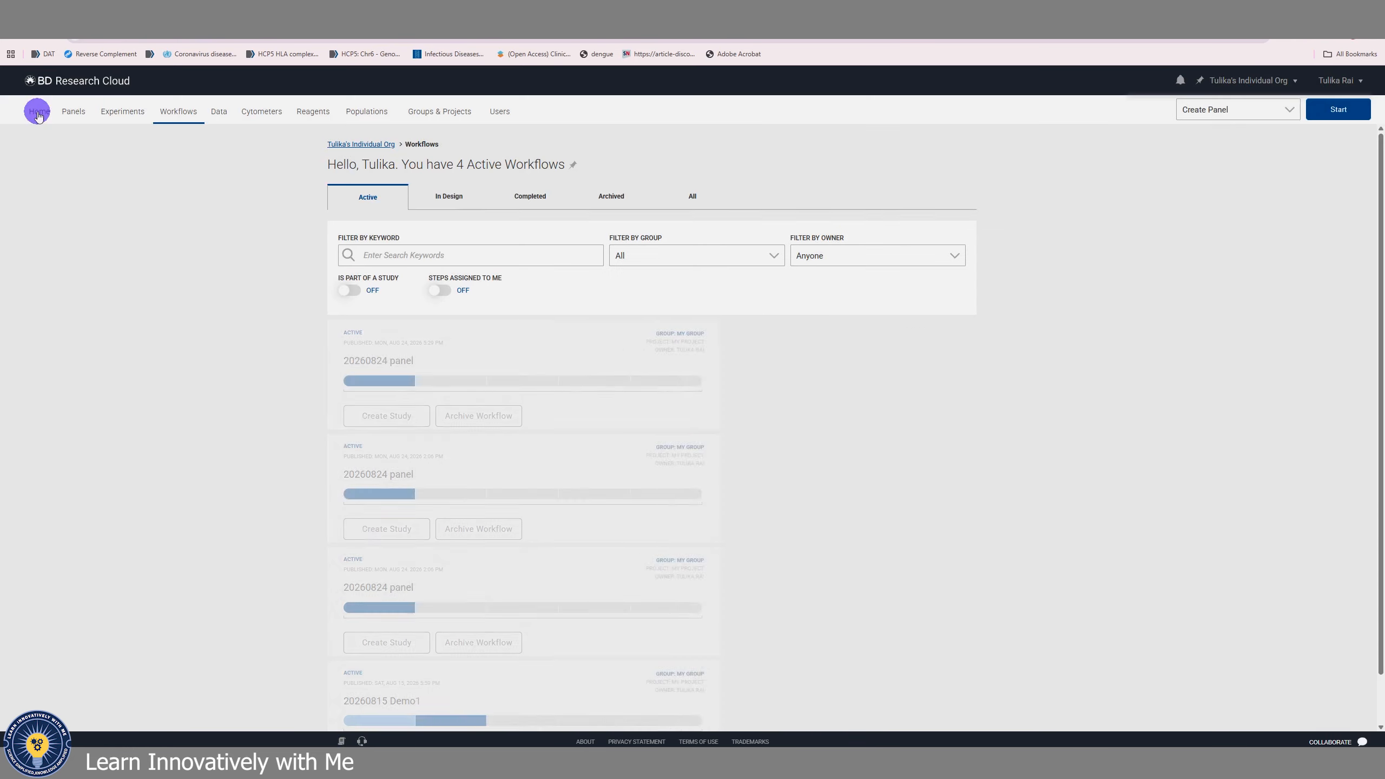
pyautogui.click(39, 112)
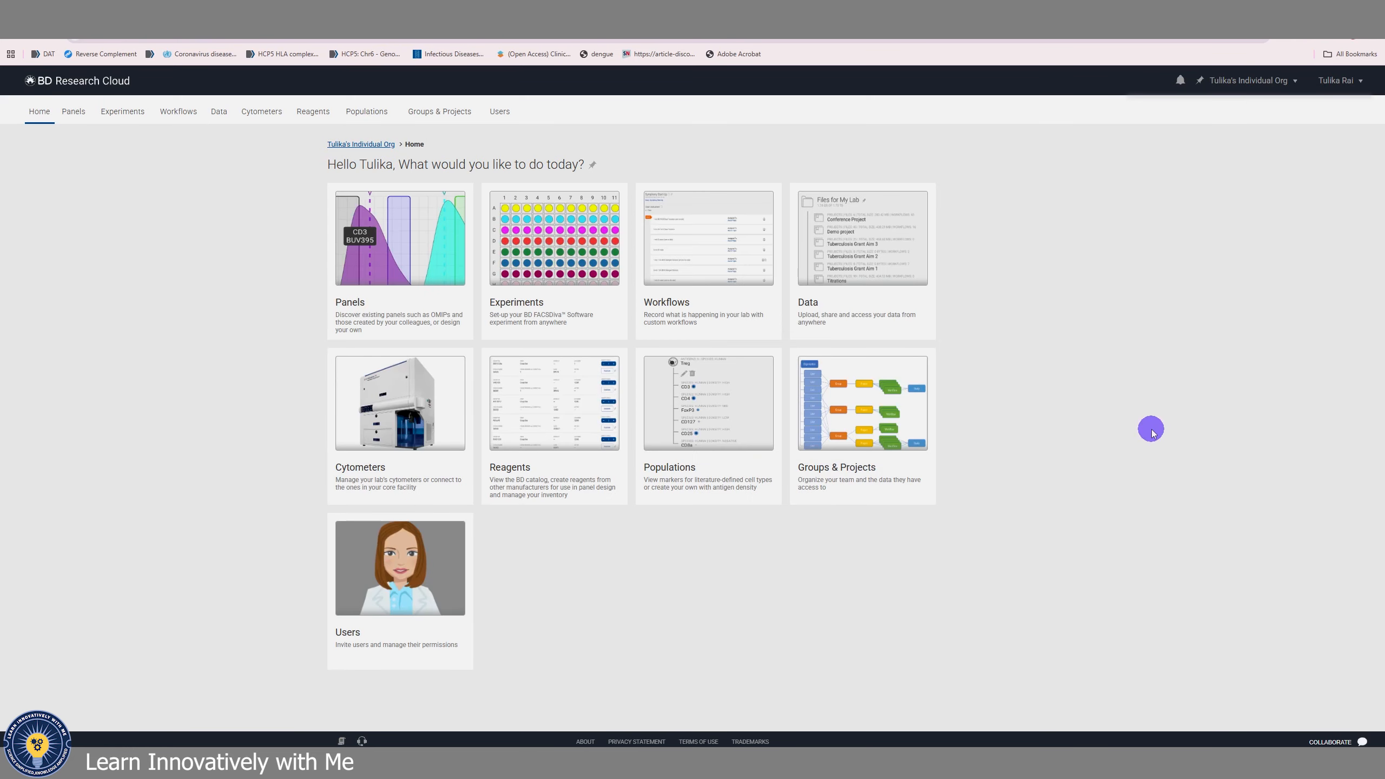